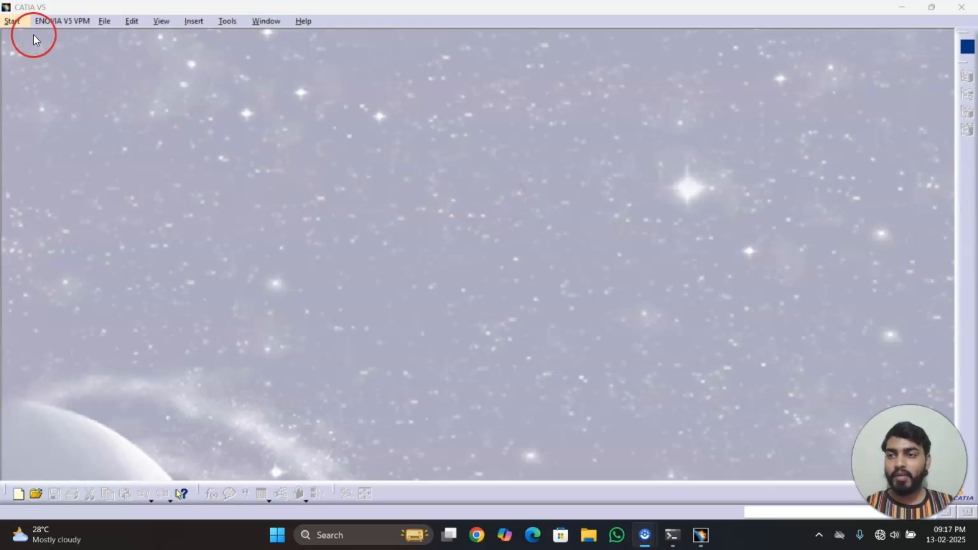
Step: Start a new Drafting document with the ISO standard and the A2 ISO sheet style
{"action": "left_click", "coordinate": [12, 21]}
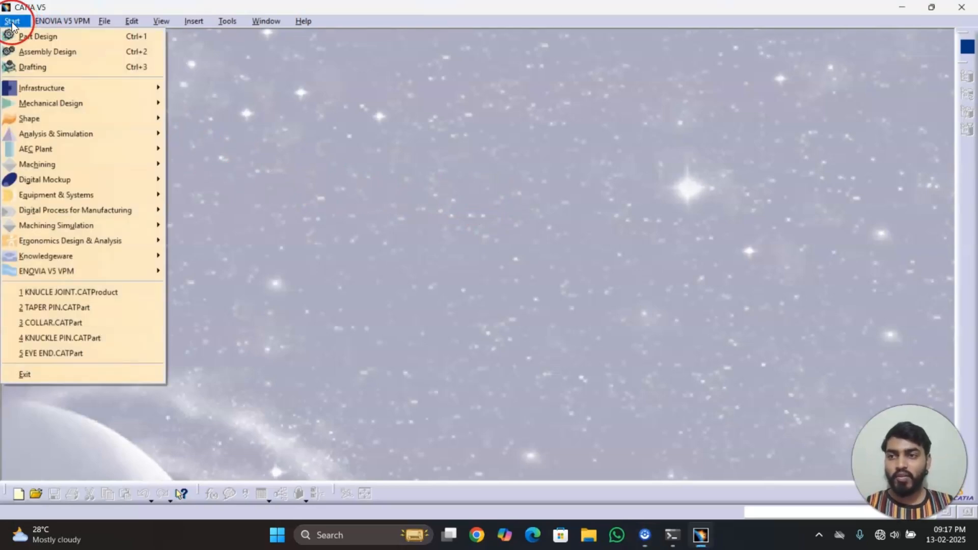
{"action": "left_click", "coordinate": [53, 99]}
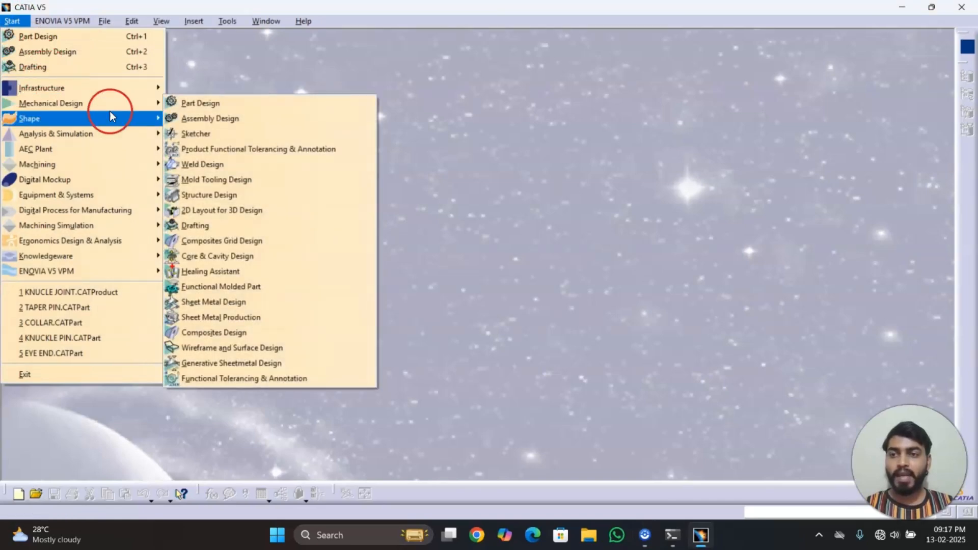
{"action": "left_click", "coordinate": [245, 226]}
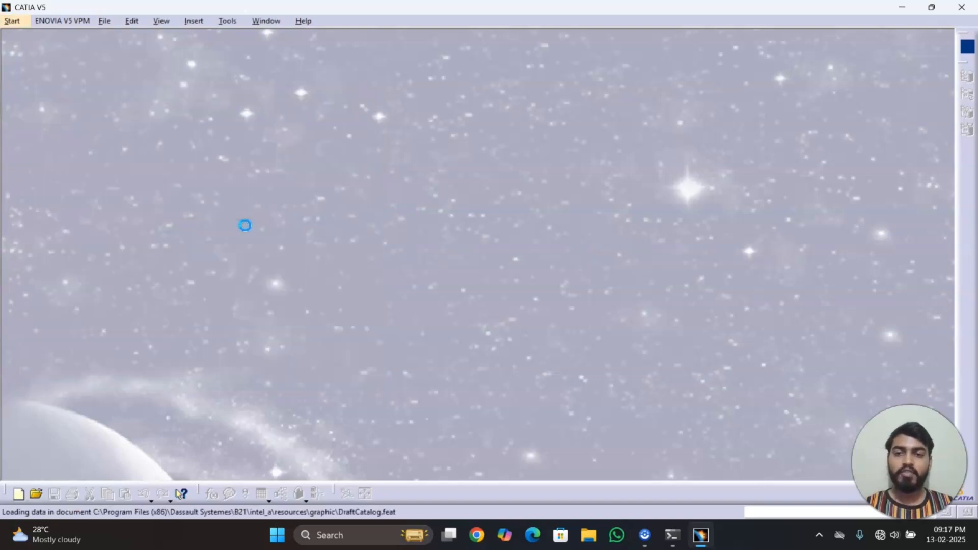
{"action": "mouse_move", "coordinate": [808, 312]}
{"action": "left_mouse_down"}
{"action": "mouse_move", "coordinate": [840, 312]}
{"action": "mouse_move", "coordinate": [449, 114]}
{"action": "left_mouse_up"}
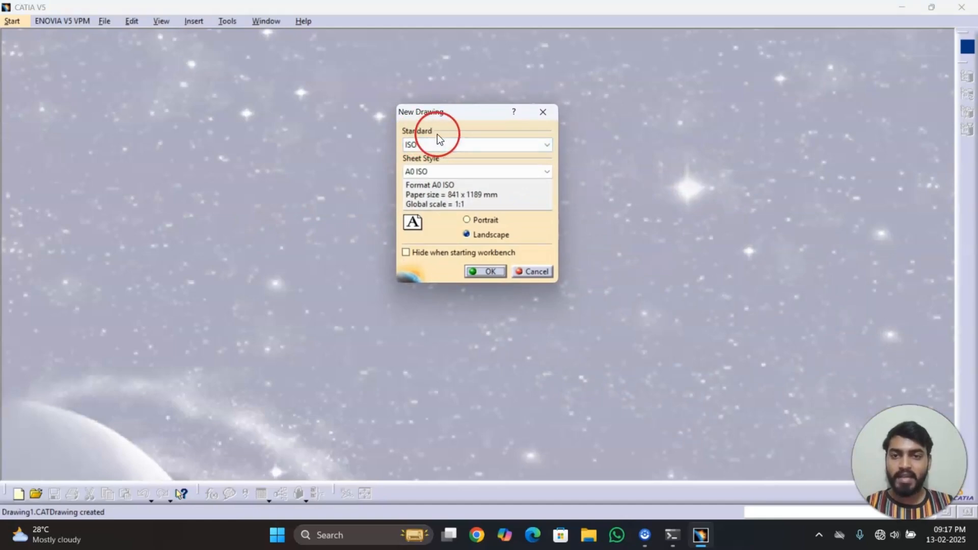
{"action": "left_click", "coordinate": [495, 145]}
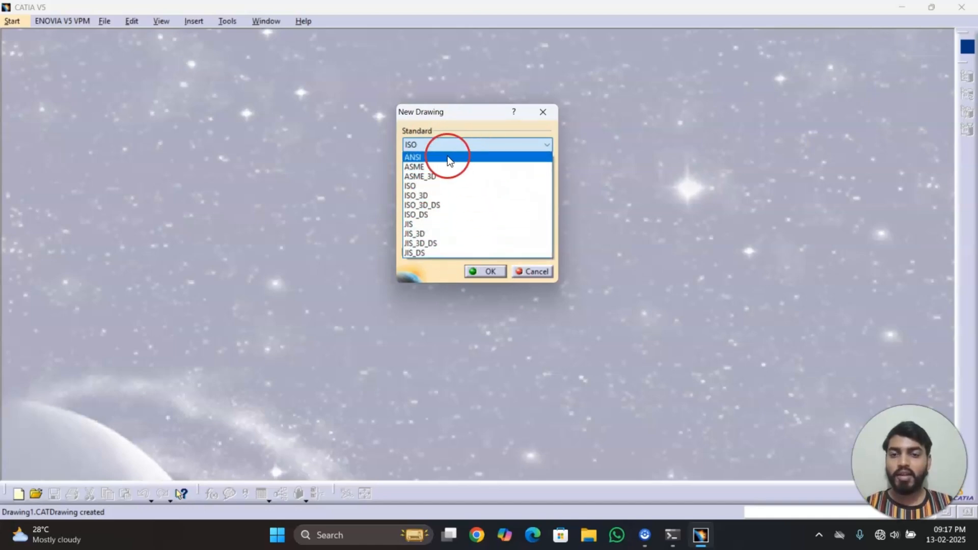
{"action": "left_click", "coordinate": [430, 186]}
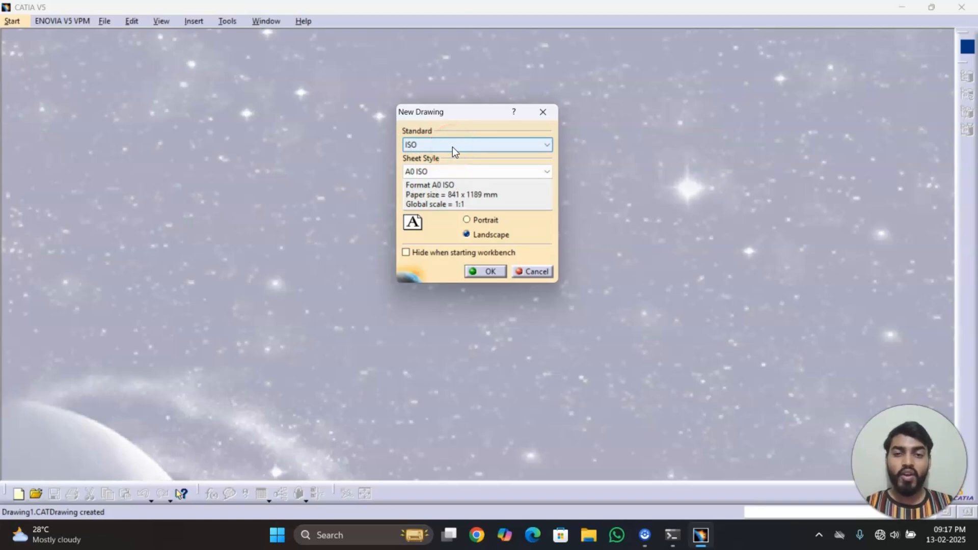
{"action": "left_click", "coordinate": [459, 167]}
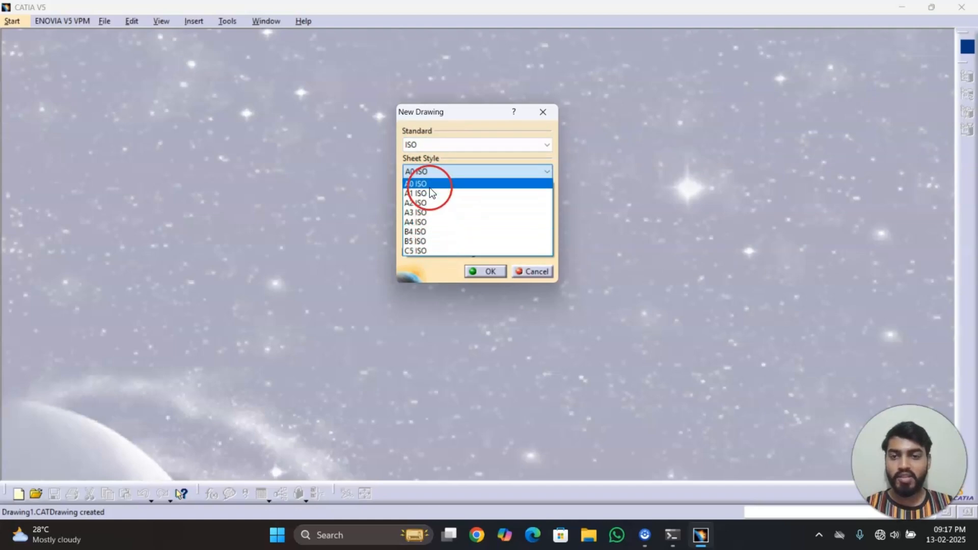
{"action": "left_click", "coordinate": [424, 203]}
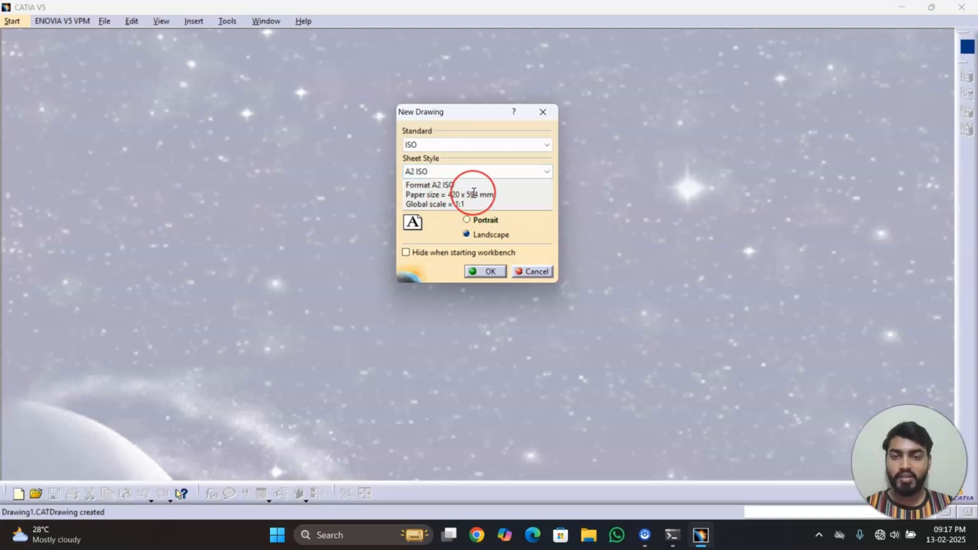
Step: Set the sheet orientation to Landscape and create the blank drawing
{"action": "left_click", "coordinate": [467, 220]}
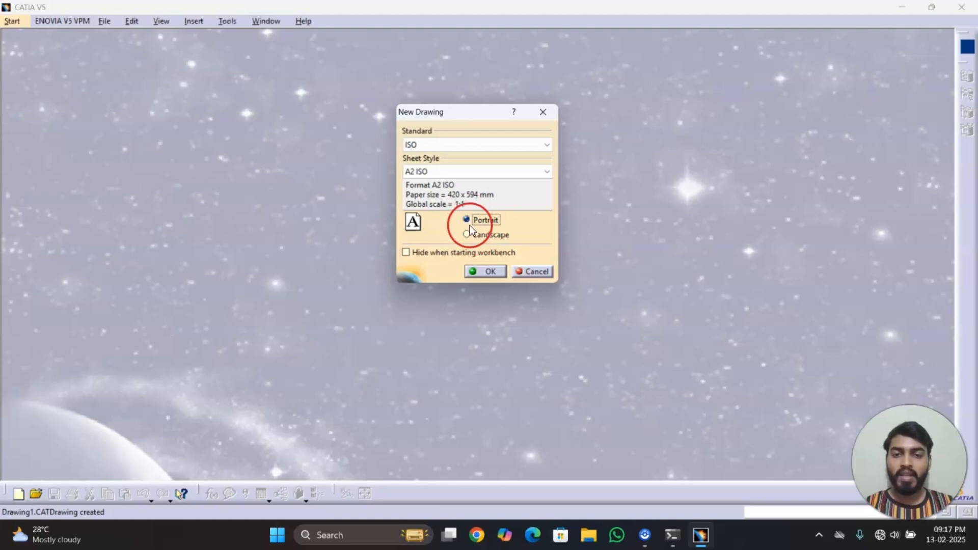
{"action": "left_click", "coordinate": [467, 233]}
{"action": "left_click", "coordinate": [467, 220]}
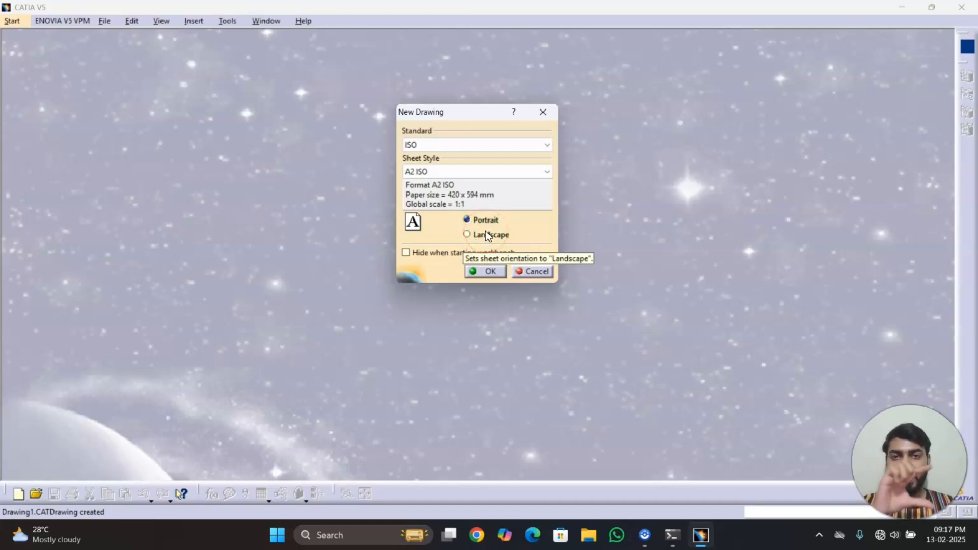
{"action": "left_click", "coordinate": [482, 234]}
{"action": "left_click", "coordinate": [477, 220]}
{"action": "left_click", "coordinate": [476, 236]}
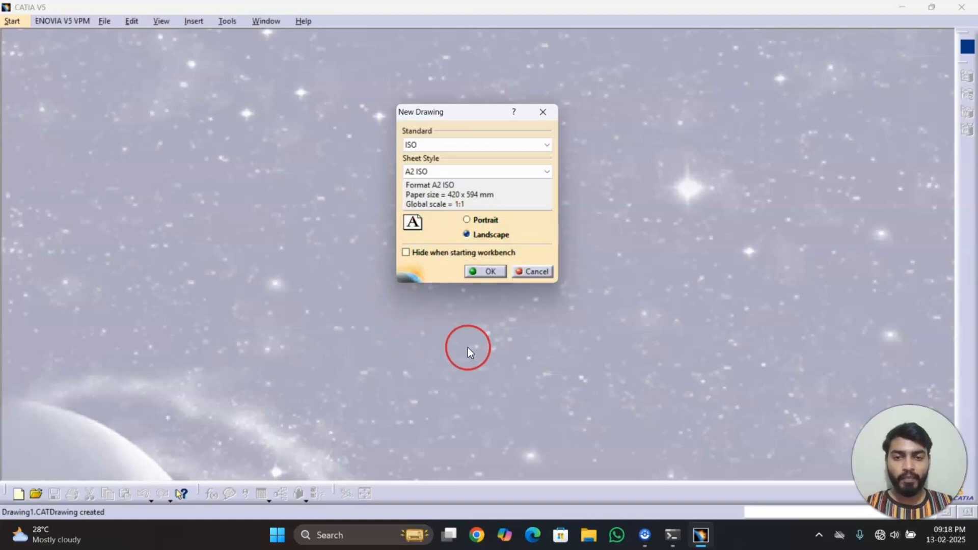
{"action": "left_click", "coordinate": [483, 271]}
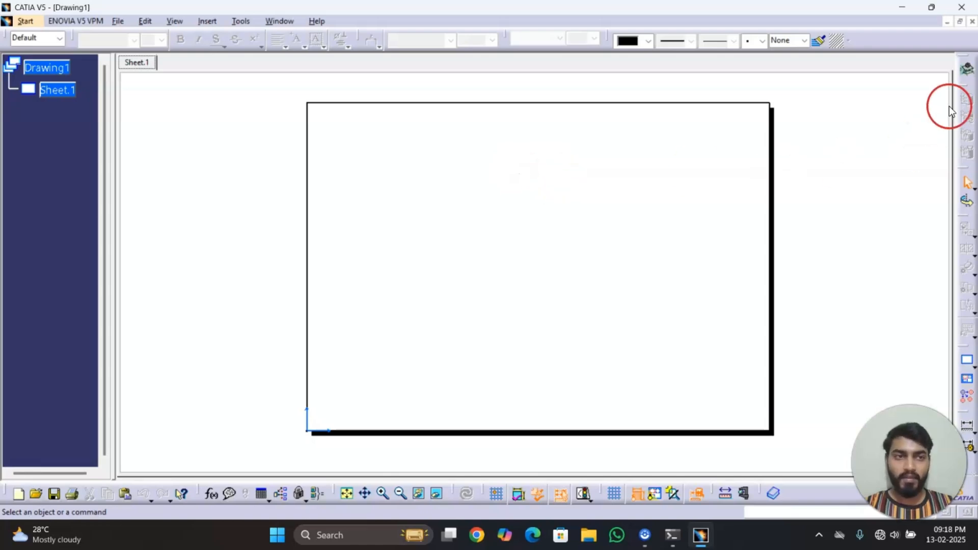
Step: Close the blank drawing and open the BOTTOM PLATE part from the PTA folder in ASSEMBLY DESIGN
{"action": "left_click", "coordinate": [972, 21]}
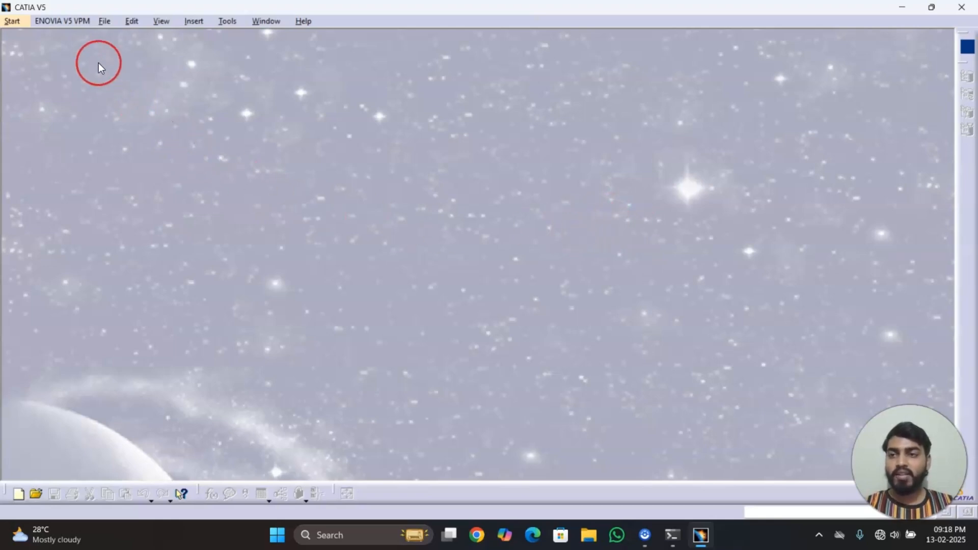
{"action": "left_click", "coordinate": [103, 20]}
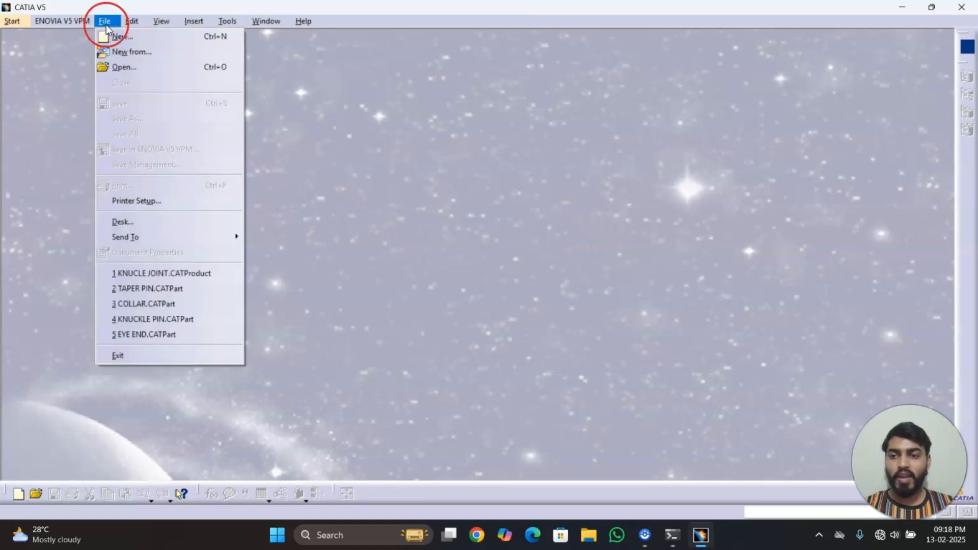
{"action": "left_click", "coordinate": [123, 65]}
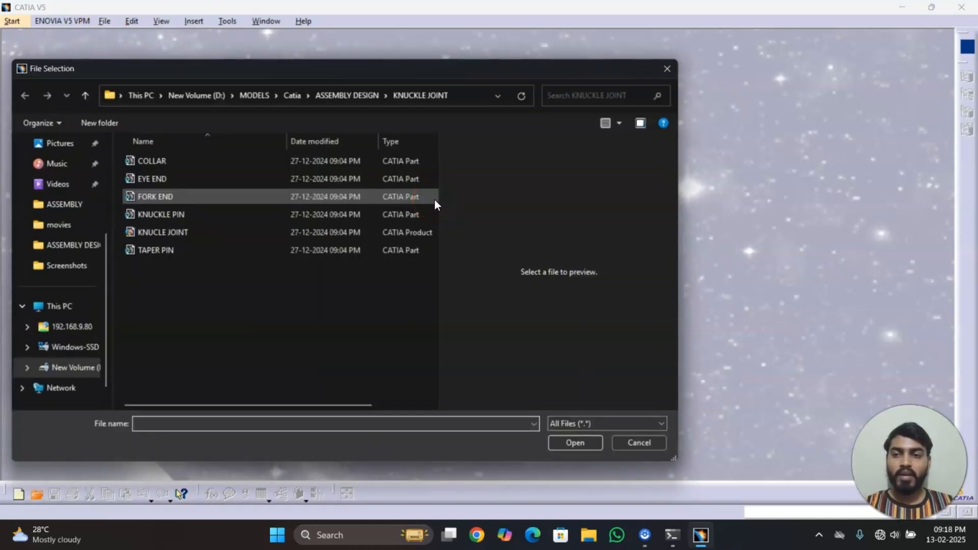
{"action": "left_click", "coordinate": [356, 96]}
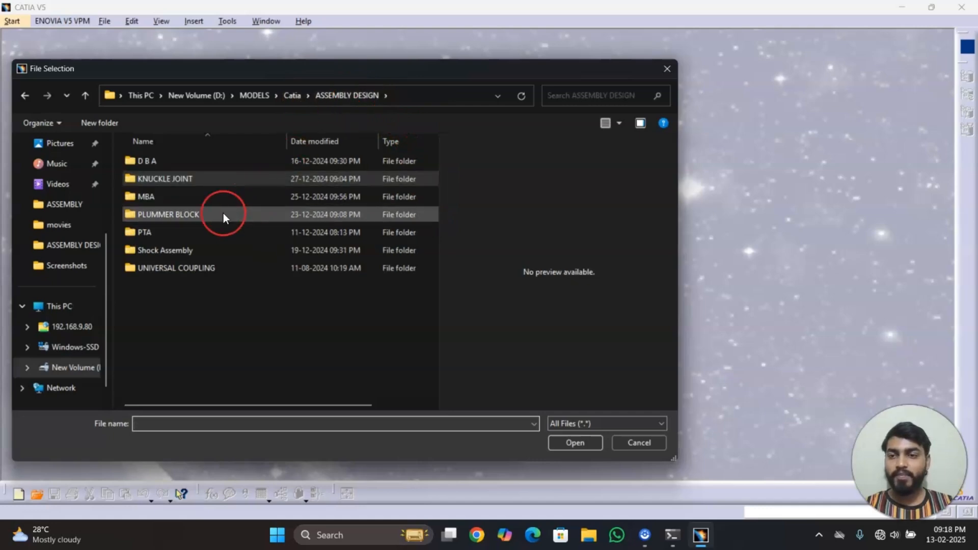
{"action": "double_click", "coordinate": [188, 227]}
{"action": "left_click", "coordinate": [185, 175]}
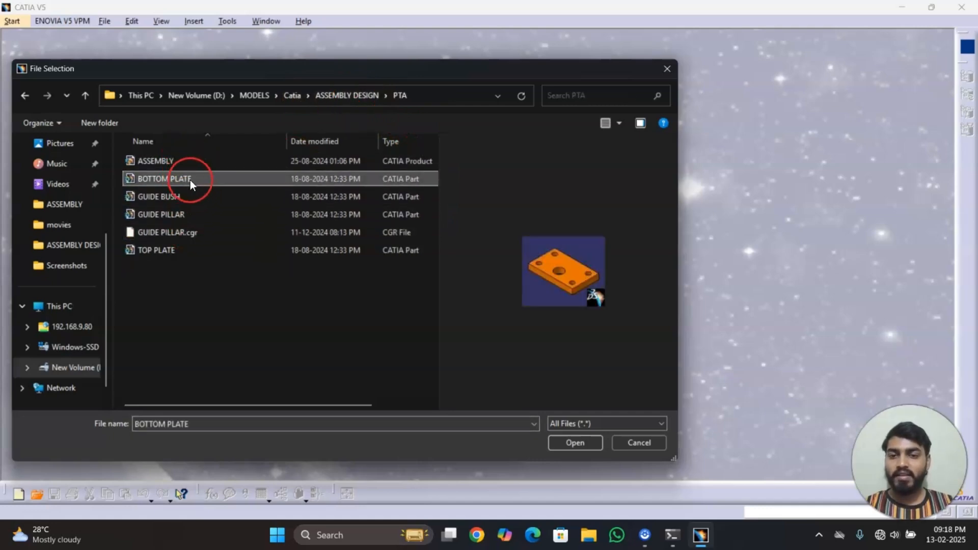
{"action": "left_click", "coordinate": [574, 443]}
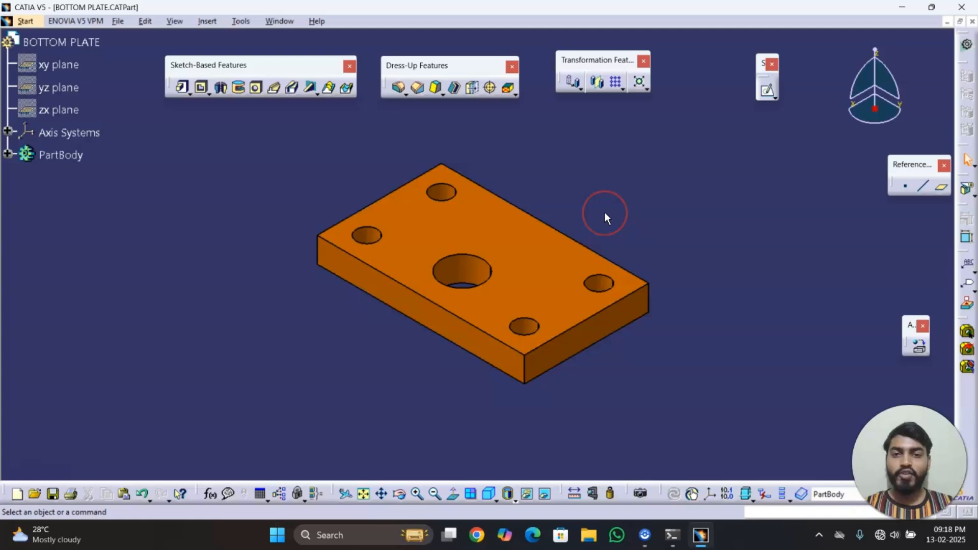
Step: Start a new drawing from the bottom plate in the Drafting workbench and choose the Empty sheet layout
{"action": "left_click", "coordinate": [26, 21]}
{"action": "mouse_move", "coordinate": [53, 100]}
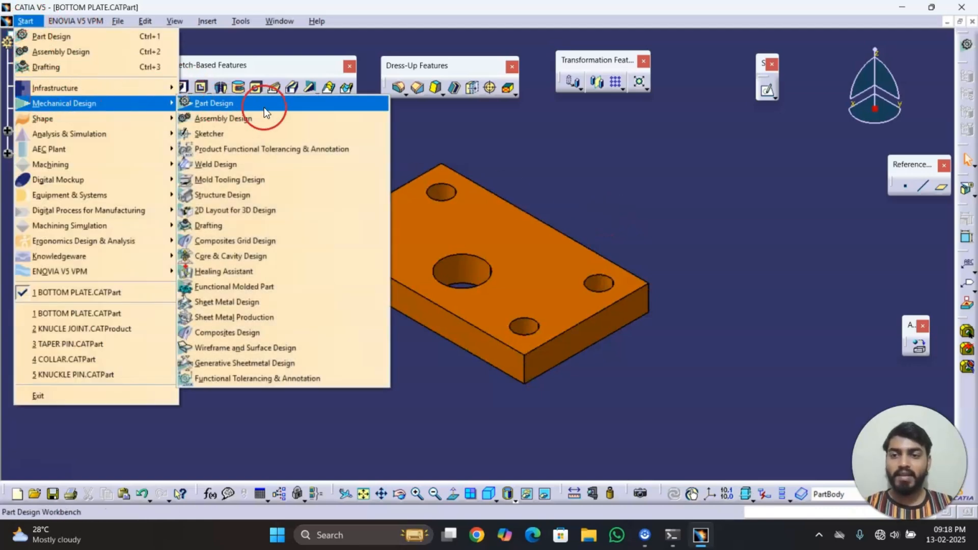
{"action": "left_click", "coordinate": [253, 227]}
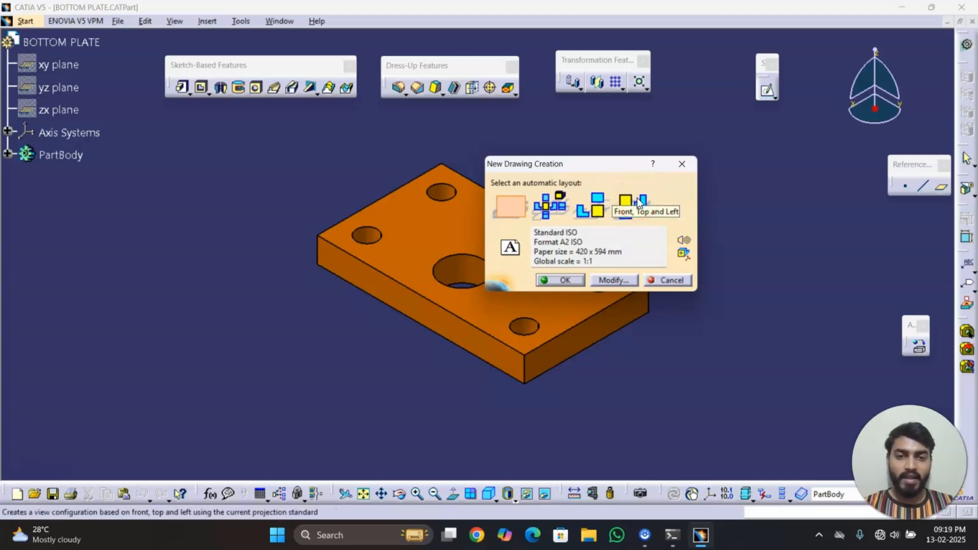
{"action": "left_click", "coordinate": [529, 210]}
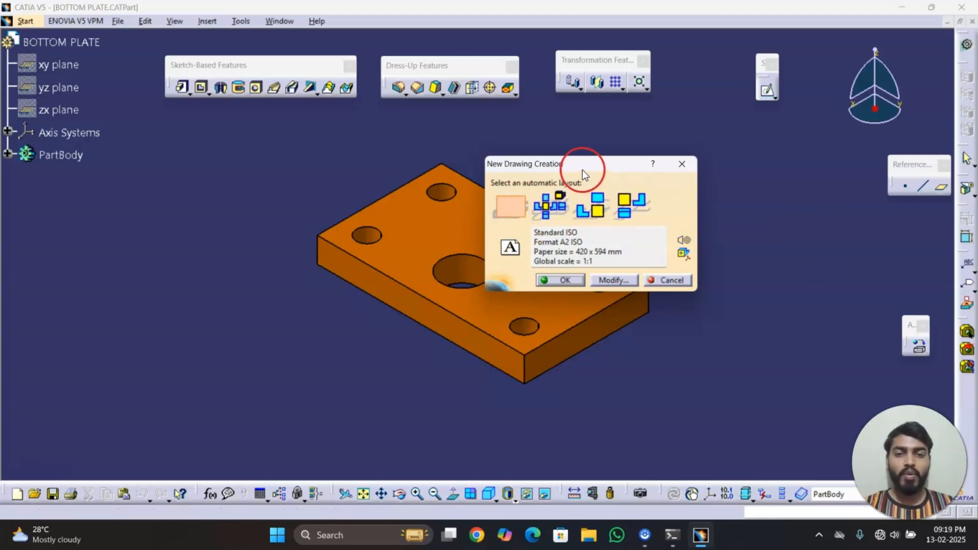
{"action": "left_click_drag", "start_coordinate": [581, 170], "coordinate": [561, 154]}
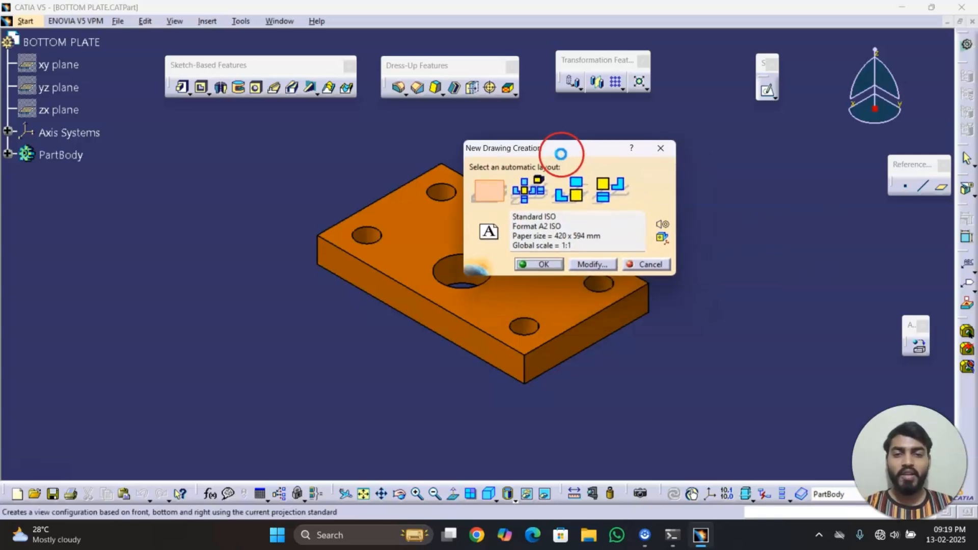
{"action": "left_click", "coordinate": [527, 198]}
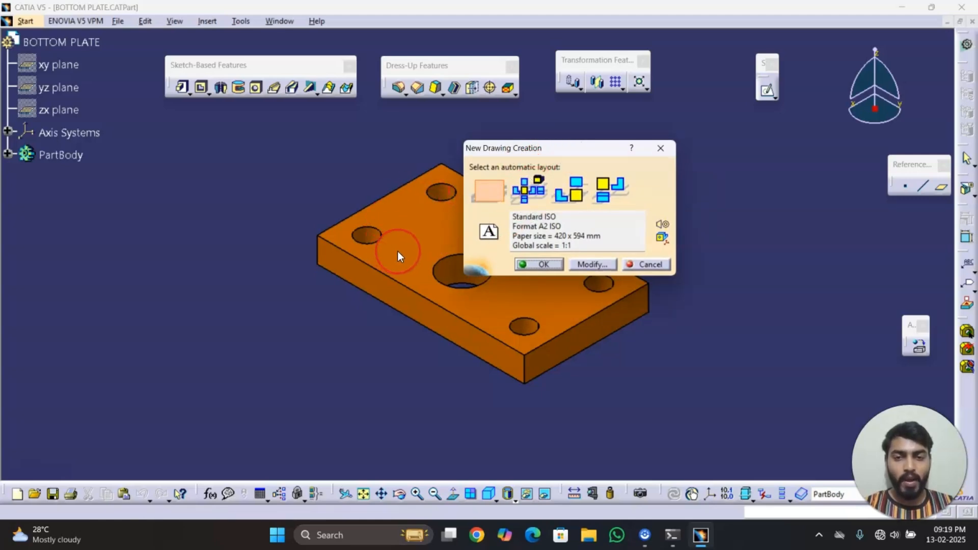
{"action": "left_click", "coordinate": [523, 199]}
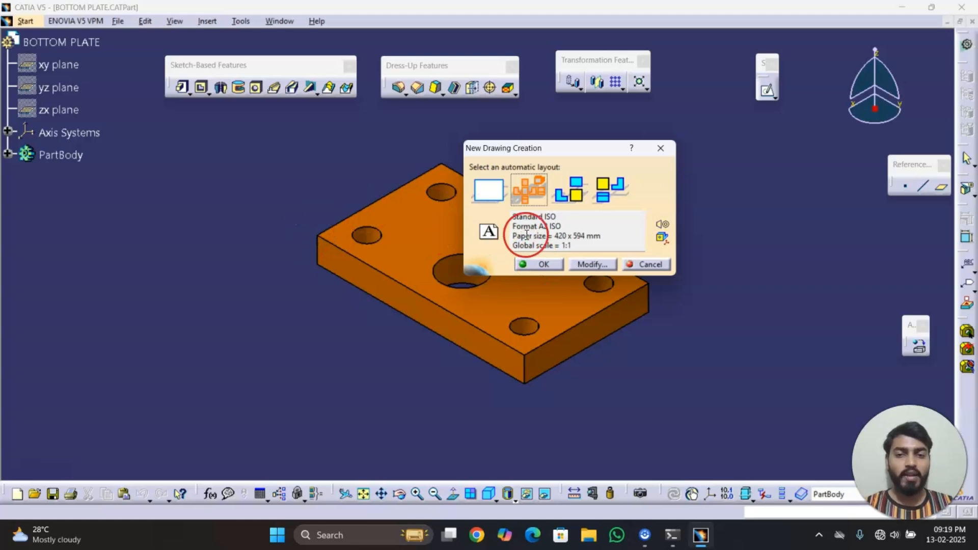
{"action": "left_click", "coordinate": [490, 189]}
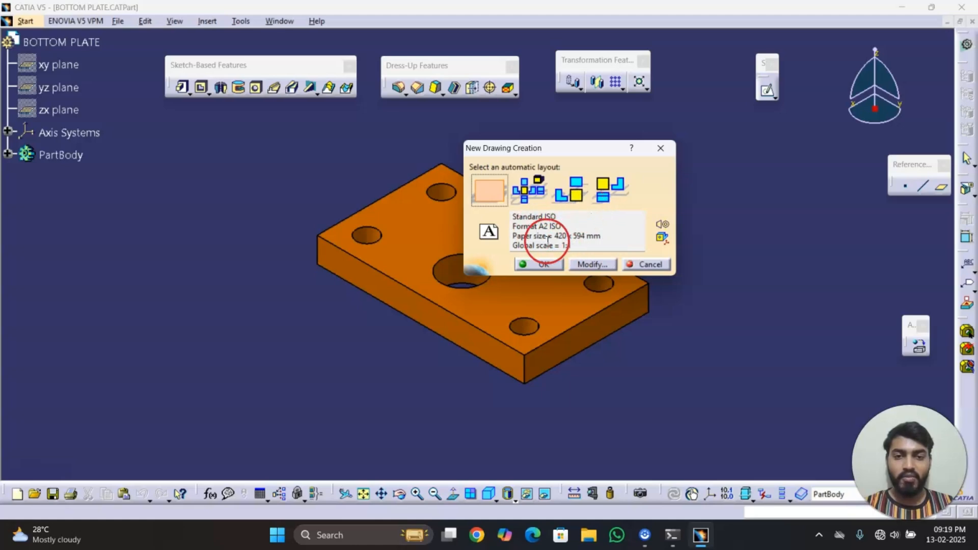
Step: Accept the ISO standard, A2 ISO format and Landscape orientation, then create the empty sheet and close it
{"action": "left_click", "coordinate": [589, 265]}
{"action": "left_click_drag", "start_coordinate": [840, 305], "coordinate": [754, 165]}
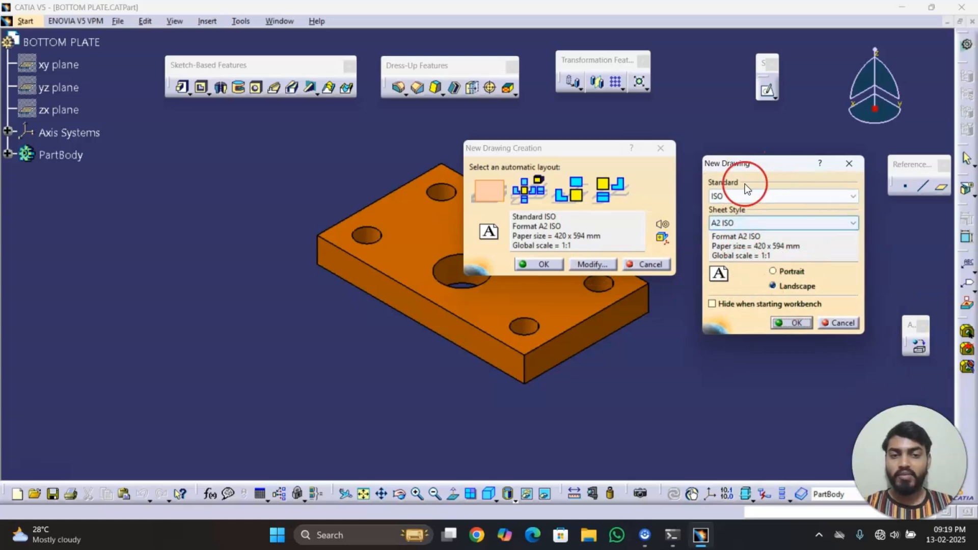
{"action": "left_click", "coordinate": [793, 323]}
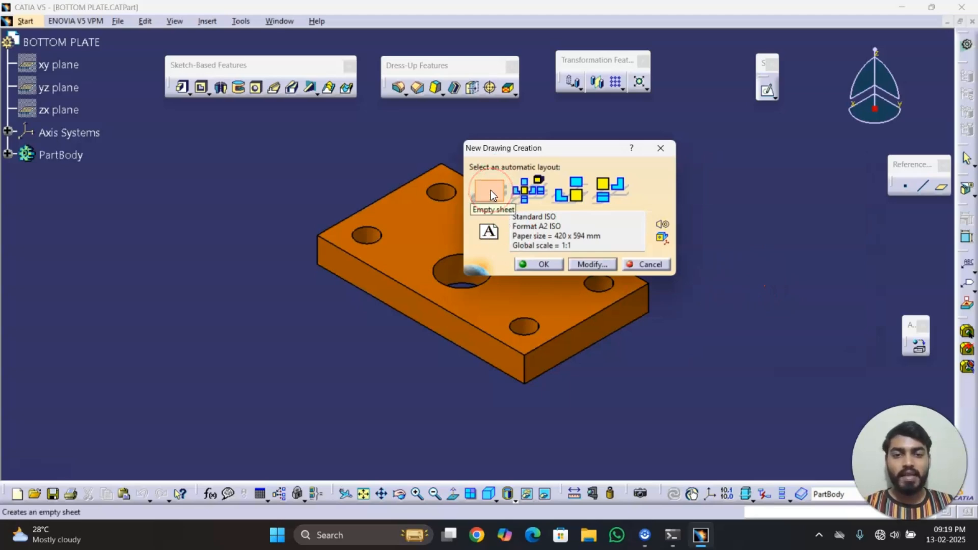
{"action": "left_click", "coordinate": [549, 265]}
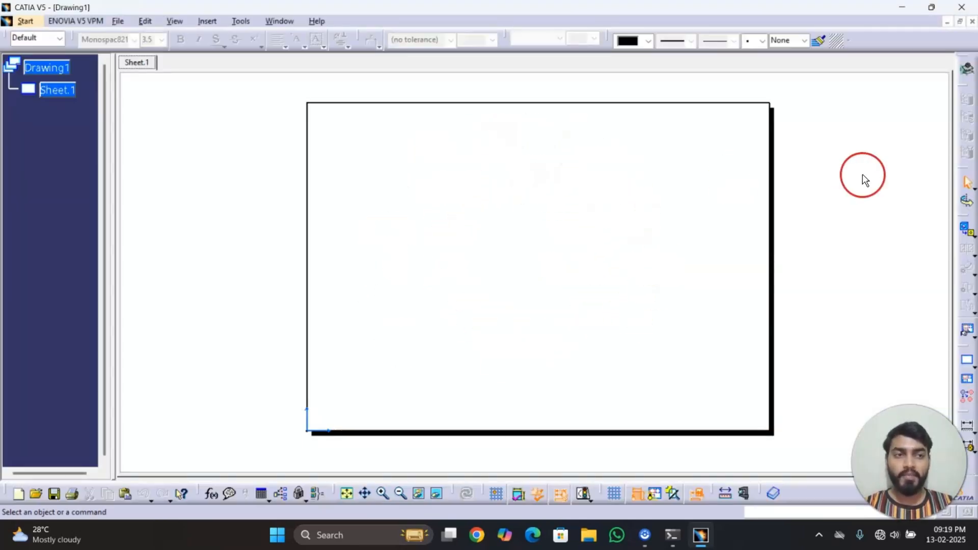
{"action": "left_click", "coordinate": [971, 22]}
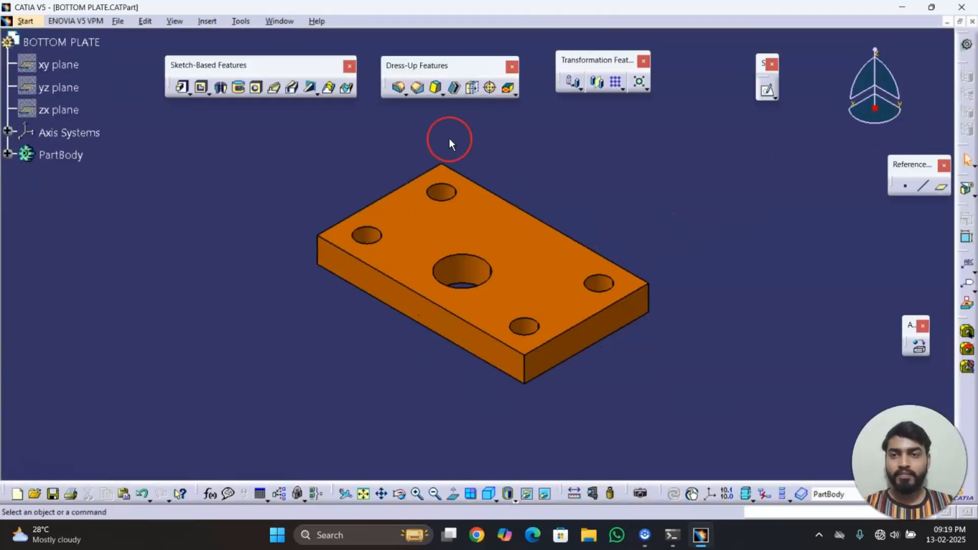
Step: Generate a drawing of the bottom plate with the All Views layout and close it without saving
{"action": "left_click", "coordinate": [24, 22]}
{"action": "left_click", "coordinate": [65, 63]}
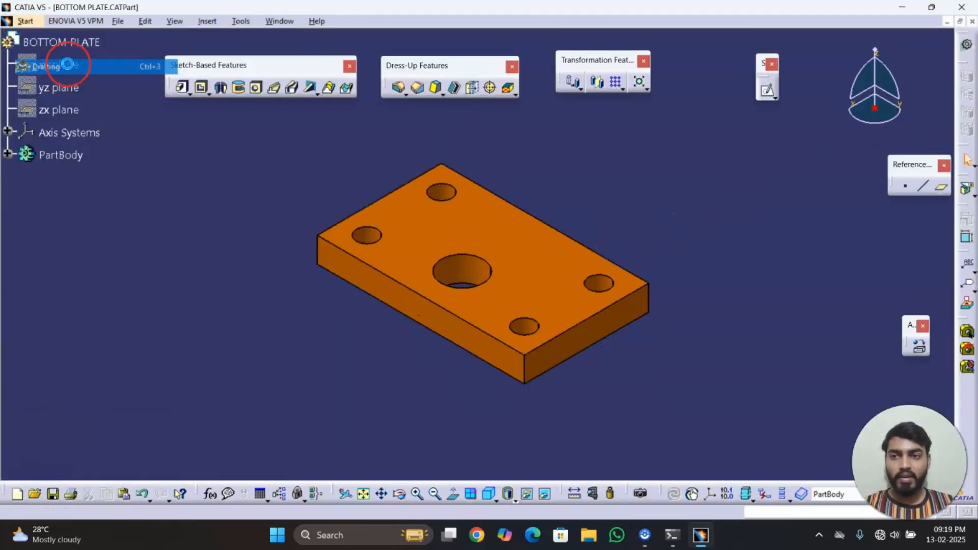
{"action": "left_click", "coordinate": [542, 192]}
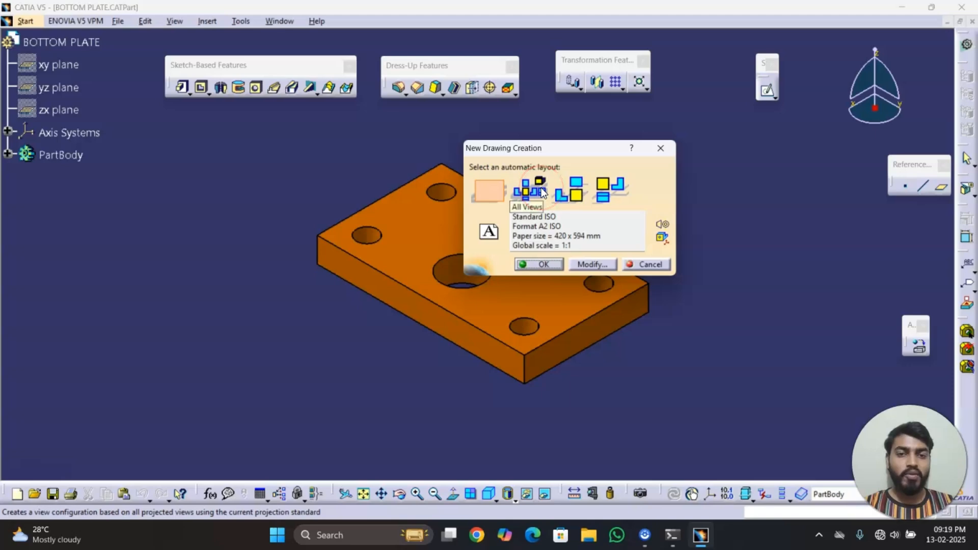
{"action": "left_click", "coordinate": [545, 263]}
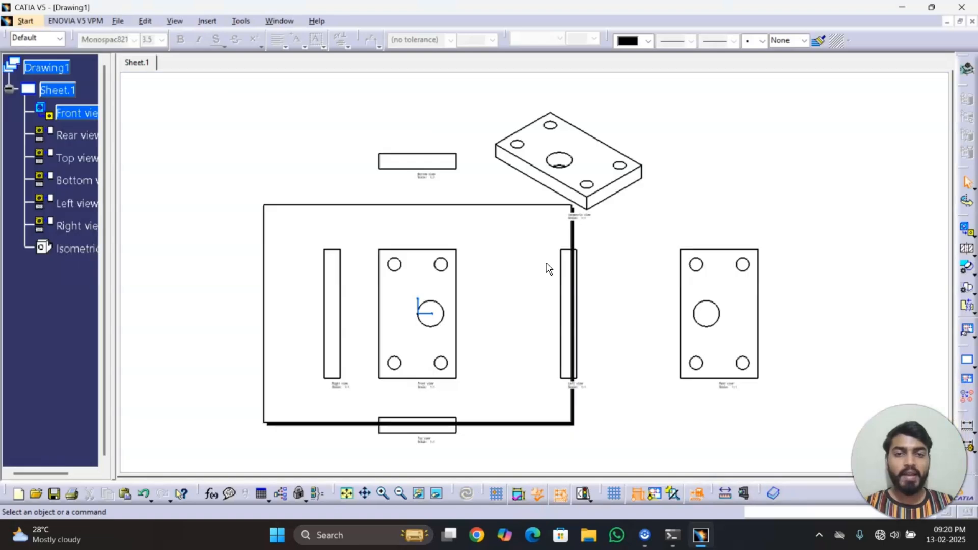
{"action": "middle_click_drag", "start_coordinate": [621, 262], "coordinate": [622, 291], "text": "ctrl"}
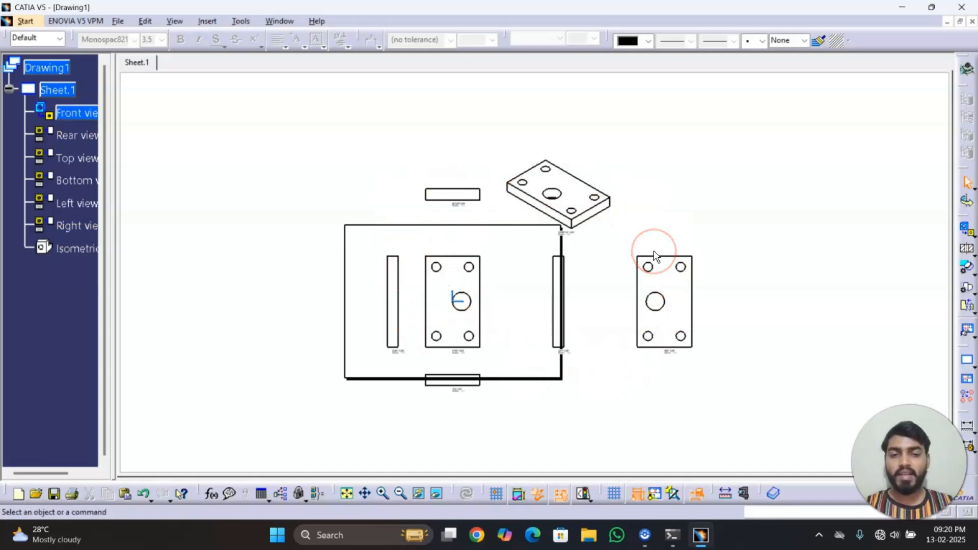
{"action": "left_click", "coordinate": [972, 21]}
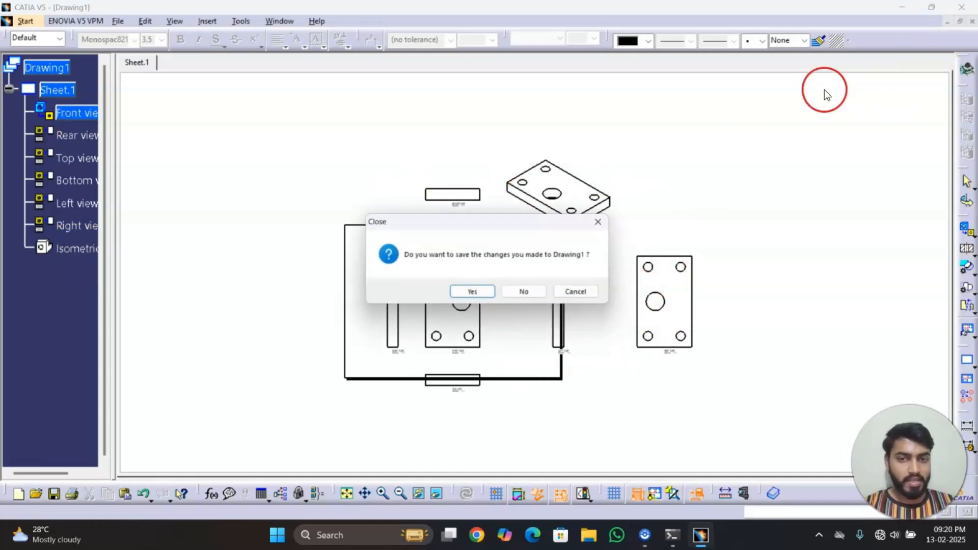
{"action": "left_click", "coordinate": [536, 290]}
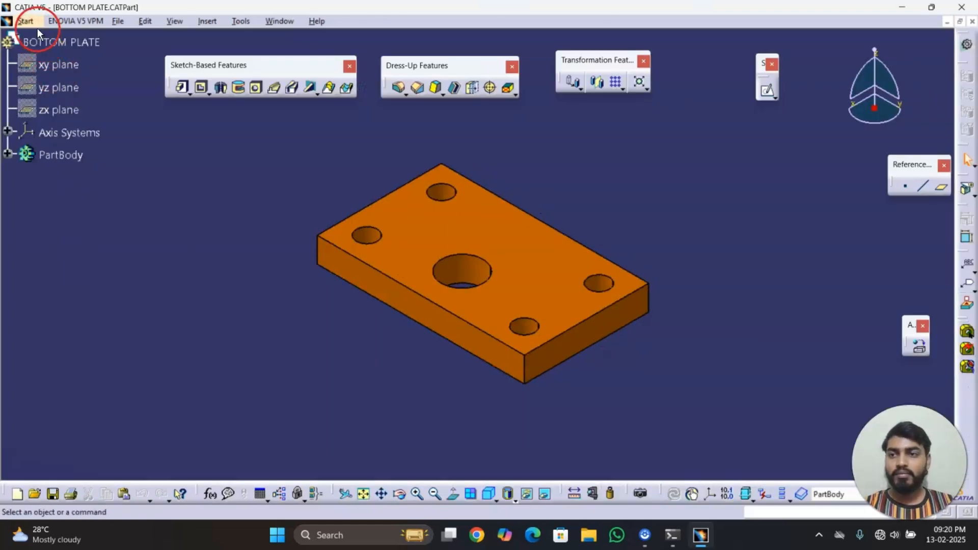
Step: Start a new drawing of the bottom plate in the Drafting workbench with the Empty sheet layout and A2 ISO format
{"action": "left_click", "coordinate": [24, 22]}
{"action": "left_click", "coordinate": [46, 63]}
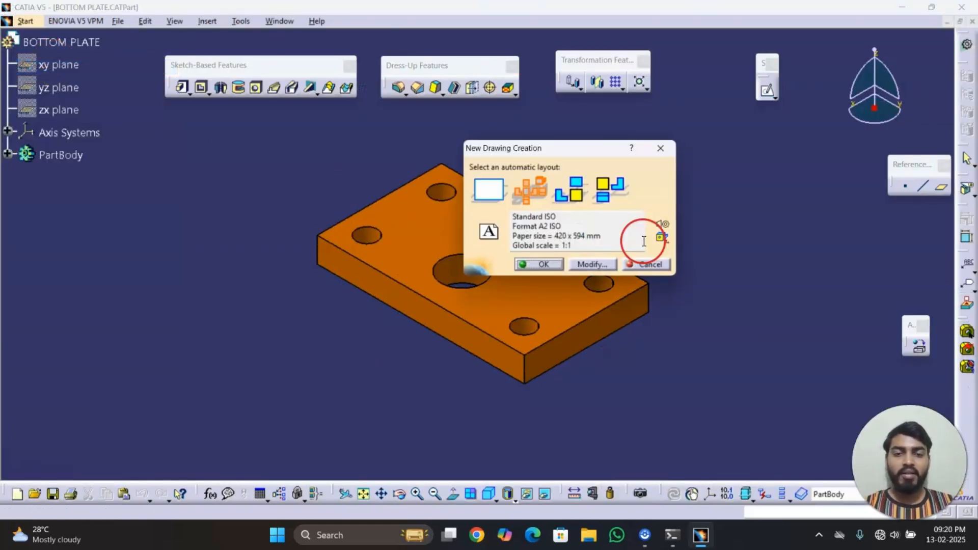
{"action": "left_click", "coordinate": [572, 191]}
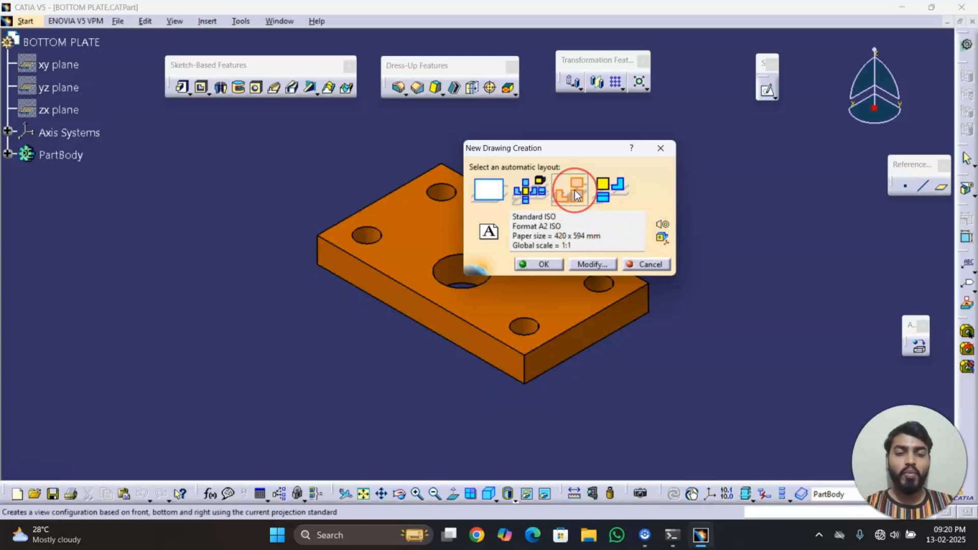
{"action": "left_click", "coordinate": [611, 193]}
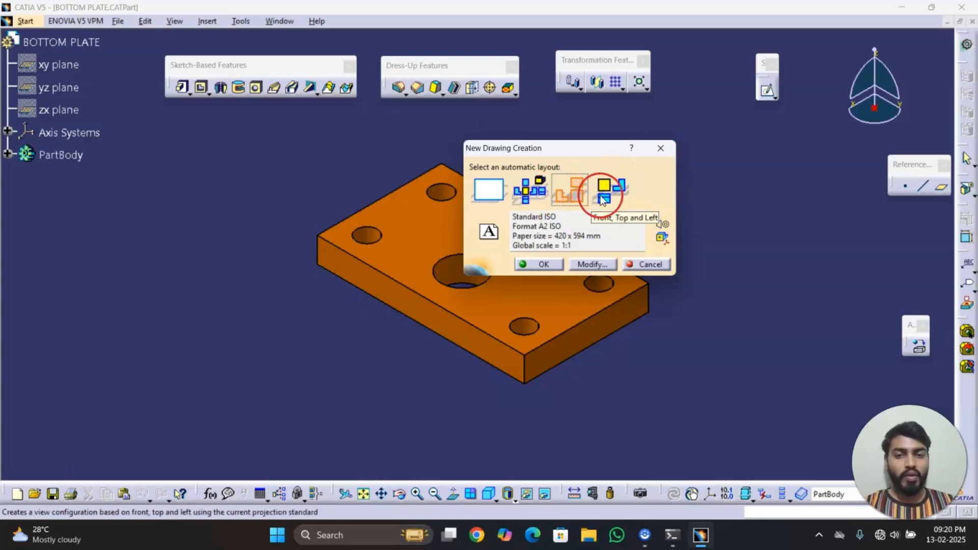
{"action": "left_click", "coordinate": [496, 187]}
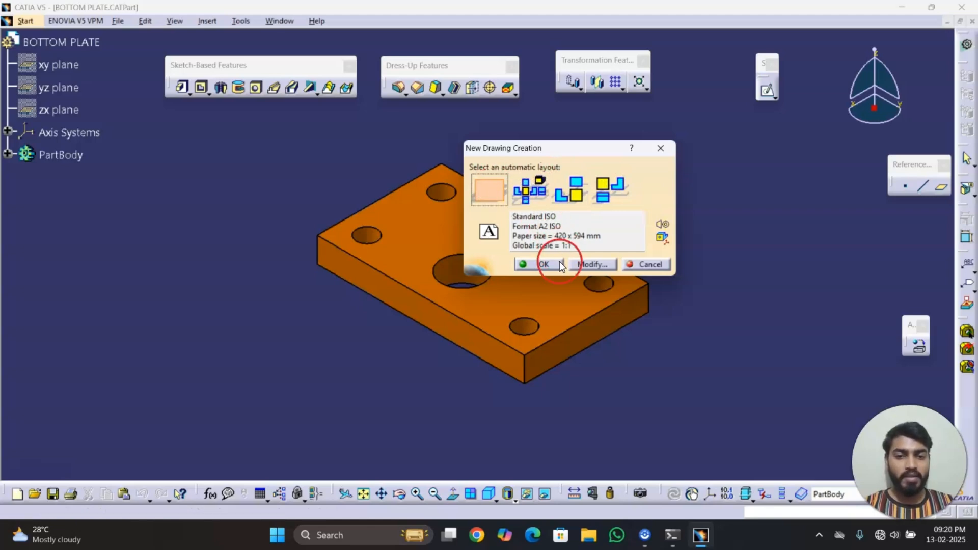
{"action": "left_click", "coordinate": [546, 264]}
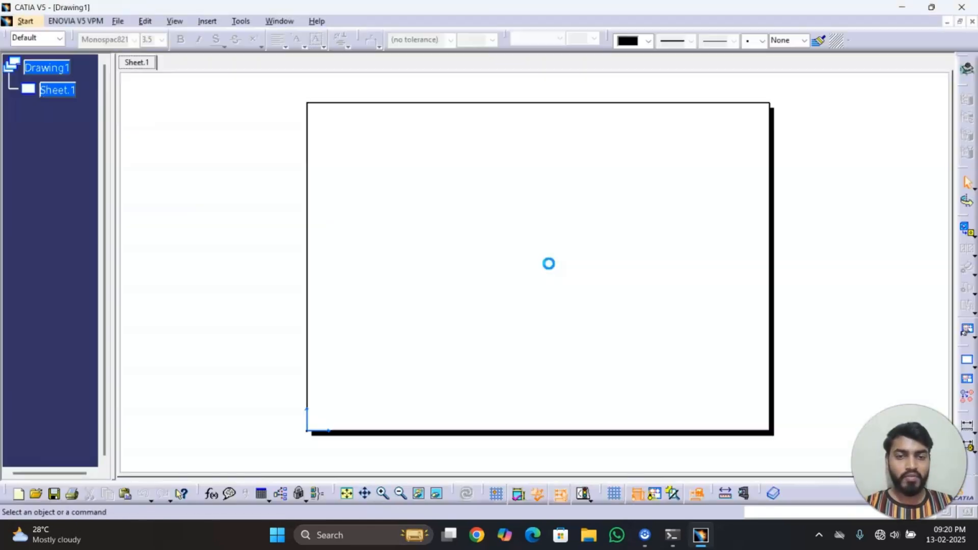
Step: Switch the drawing sheet to its Sheet Background for editing
{"action": "middle_click_drag", "start_coordinate": [622, 301], "coordinate": [583, 295]}
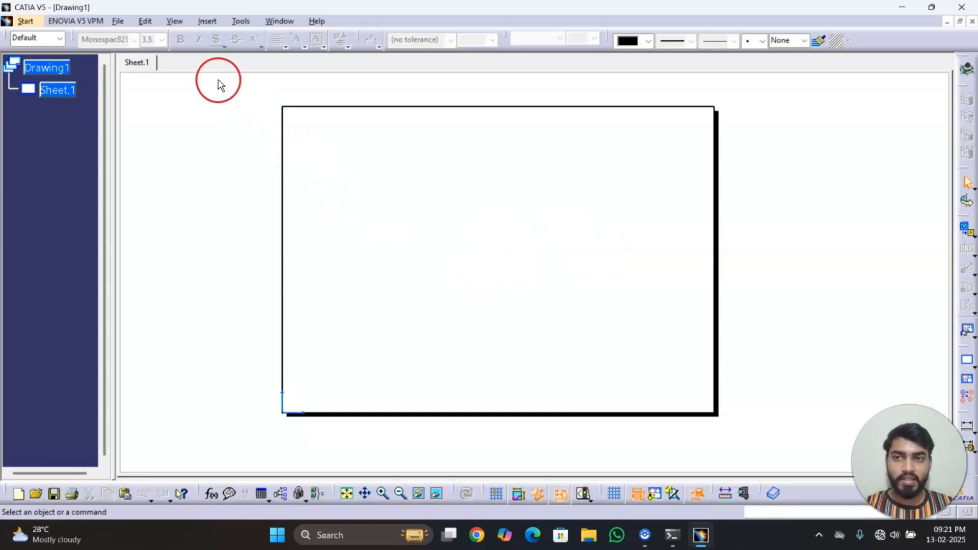
{"action": "left_click", "coordinate": [148, 22]}
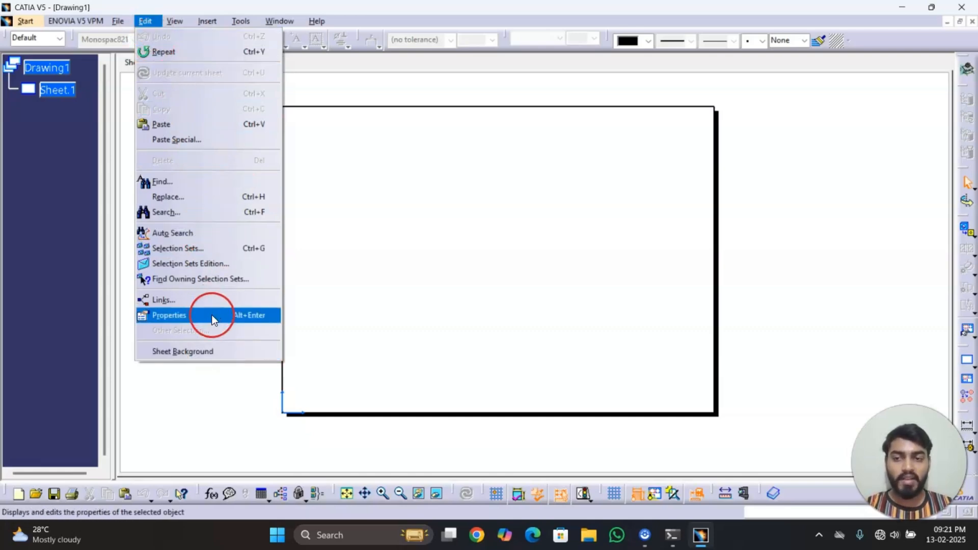
{"action": "left_click", "coordinate": [203, 351]}
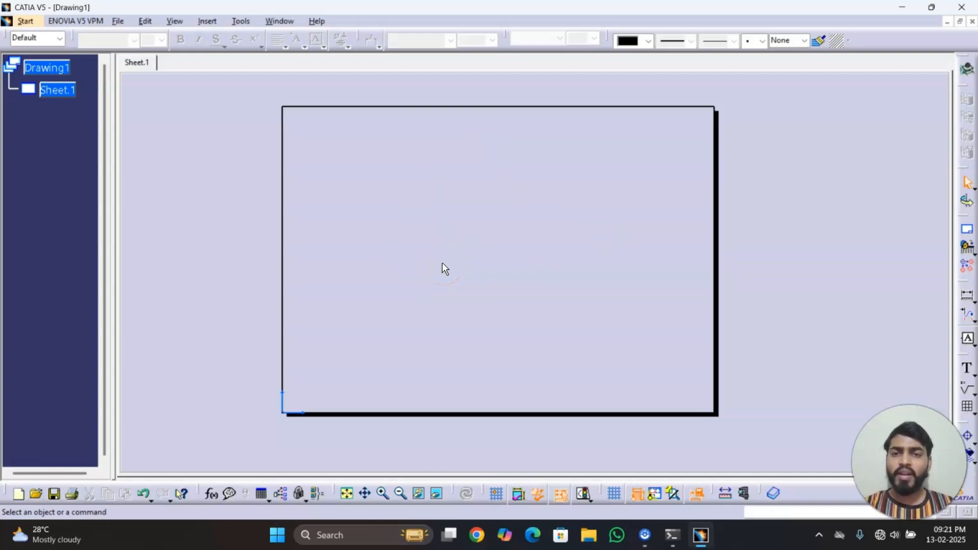
Step: Undock the Drawing toolbar and place it just above the upper edge of the sheet
{"action": "left_click", "coordinate": [208, 21]}
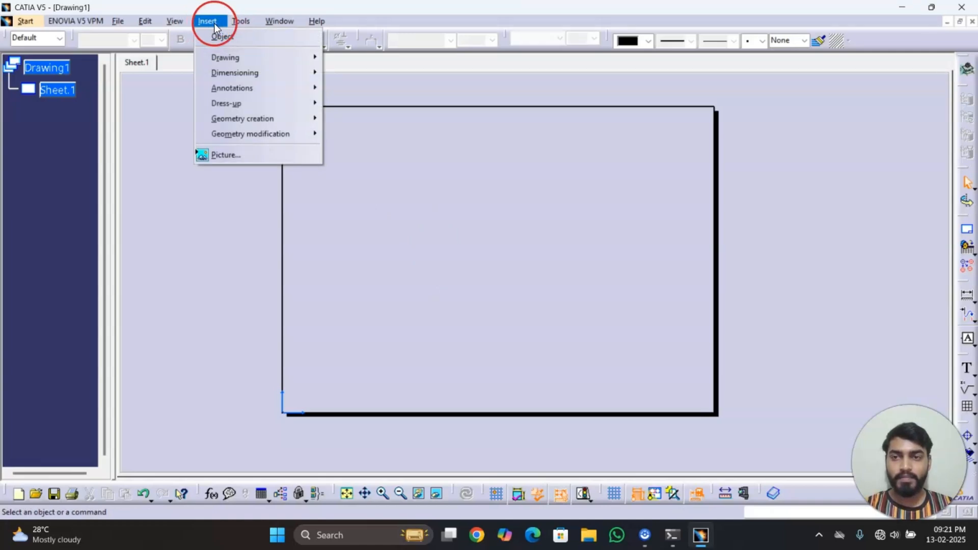
{"action": "left_click", "coordinate": [228, 58]}
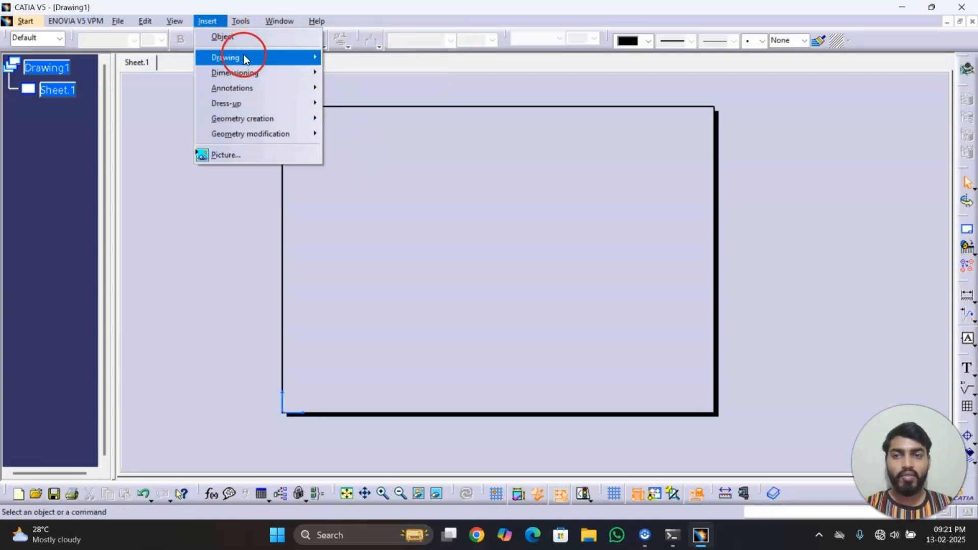
{"action": "mouse_move", "coordinate": [245, 57]}
{"action": "left_click", "coordinate": [521, 196]}
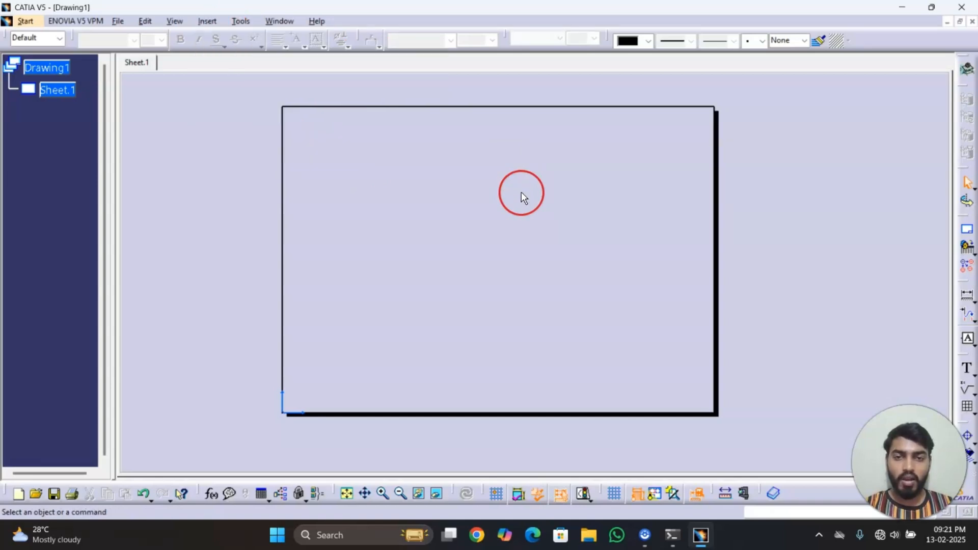
{"action": "mouse_move", "coordinate": [952, 211]}
{"action": "left_mouse_down"}
{"action": "mouse_move", "coordinate": [777, 167]}
{"action": "mouse_move", "coordinate": [387, 108]}
{"action": "mouse_move", "coordinate": [382, 94]}
{"action": "mouse_move", "coordinate": [334, 86]}
{"action": "left_mouse_up"}
{"action": "scroll", "coordinate": [381, 161], "scroll_direction": "up", "scroll_amount": 2}
{"action": "scroll", "coordinate": [381, 161], "scroll_direction": "down", "scroll_amount": 1}
{"action": "scroll", "coordinate": [341, 164], "scroll_direction": "down", "scroll_amount": 1}
{"action": "scroll", "coordinate": [395, 169], "scroll_direction": "up", "scroll_amount": 1}
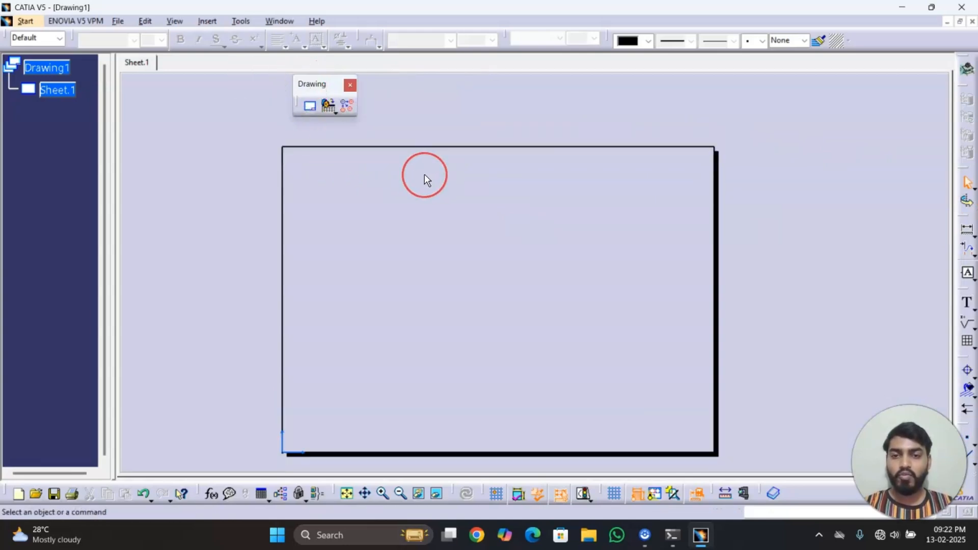
Step: Open the Frame and Title Block manager and preview the Drawing Titleblock Sample 1, Sample 2 and Sample Enovia 1 styles
{"action": "left_click", "coordinate": [311, 109]}
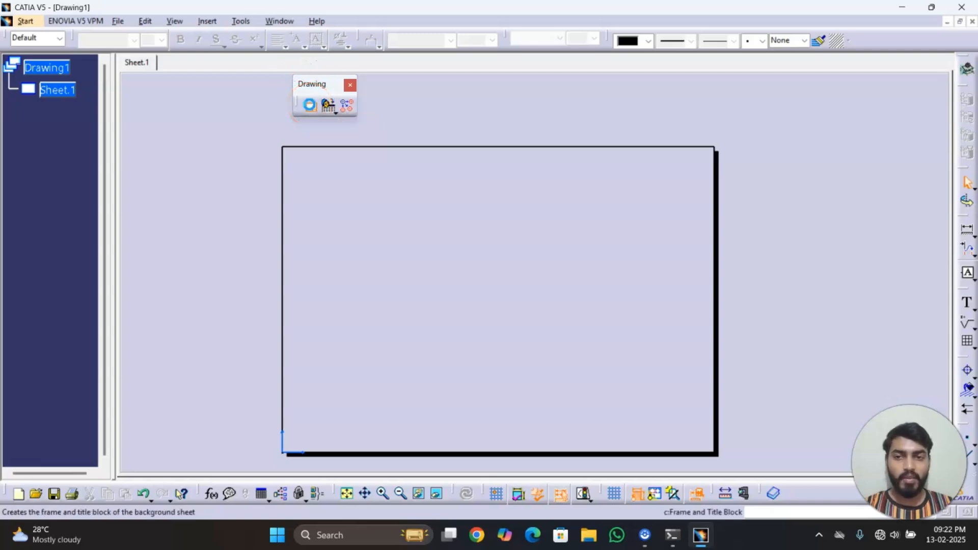
{"action": "left_click_drag", "start_coordinate": [766, 280], "coordinate": [724, 174]}
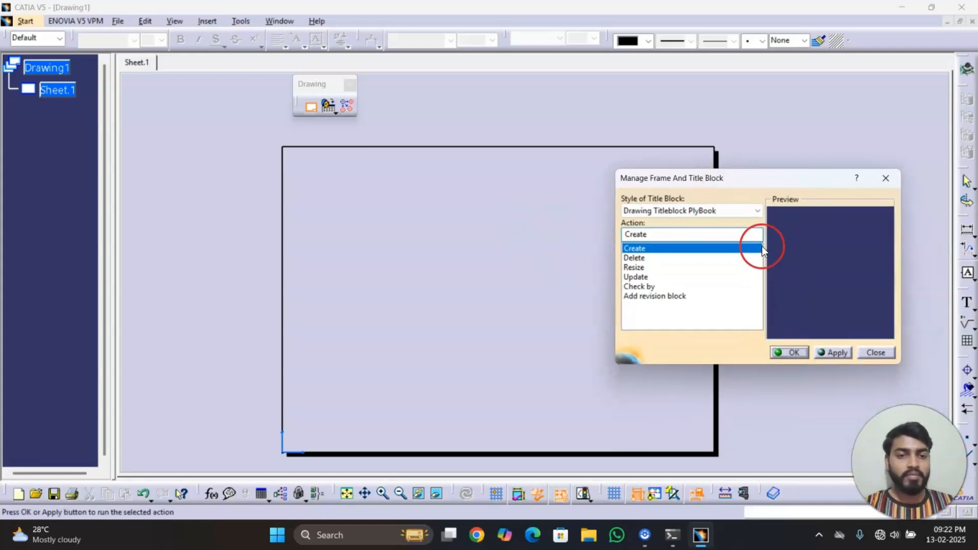
{"action": "left_click", "coordinate": [710, 209]}
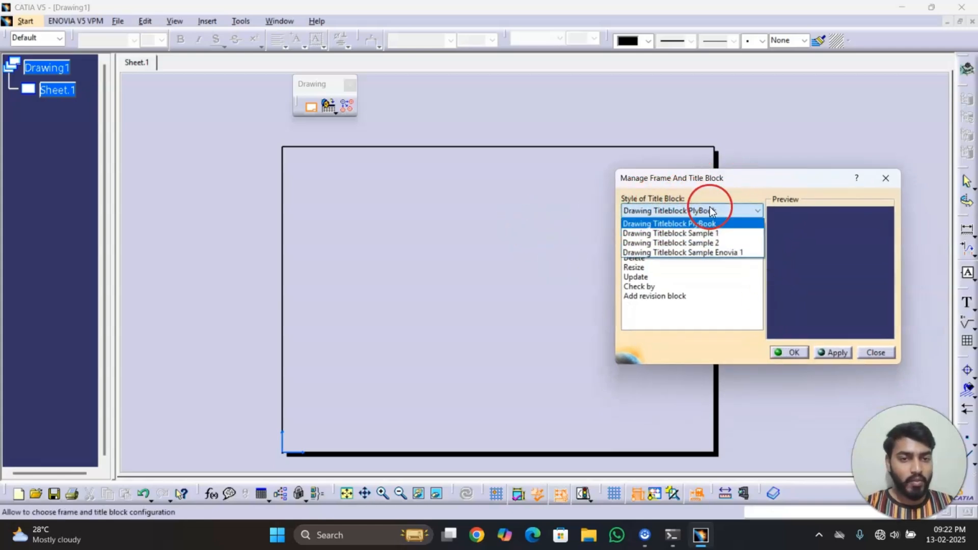
{"action": "left_click", "coordinate": [709, 233]}
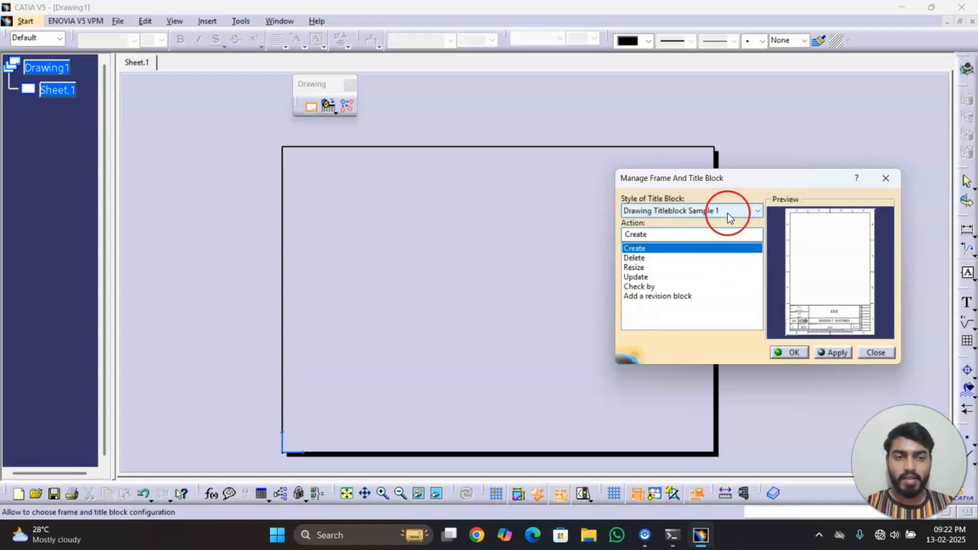
{"action": "left_click", "coordinate": [756, 210]}
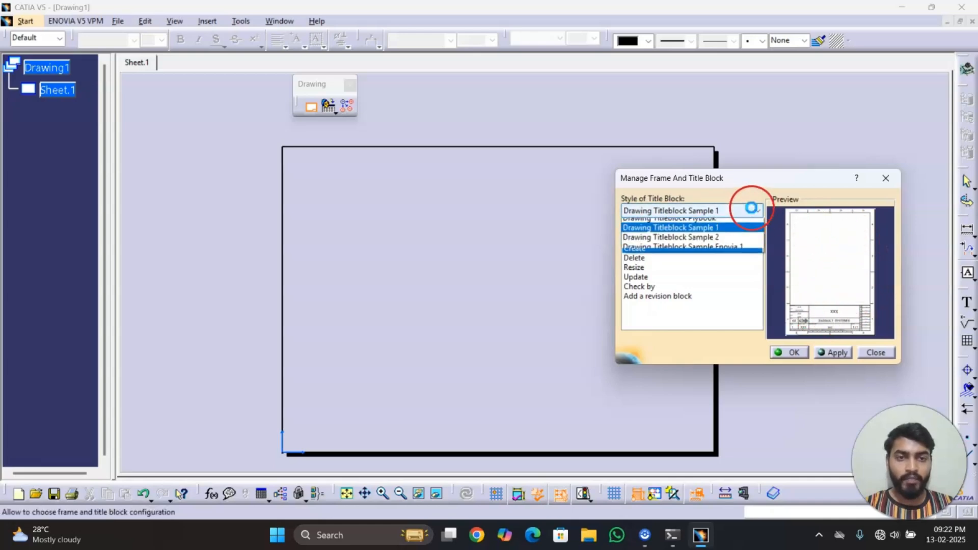
{"action": "left_click", "coordinate": [715, 242]}
{"action": "left_click", "coordinate": [701, 211]}
{"action": "left_click", "coordinate": [702, 250]}
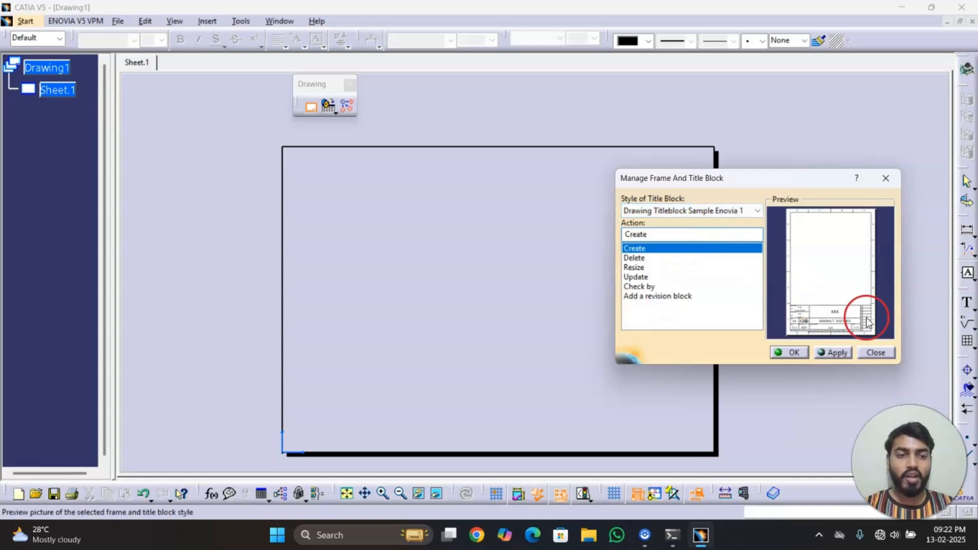
Step: Create the sheet's frame and title block with the Drawing Titleblock Sample 1 style
{"action": "left_click", "coordinate": [703, 211]}
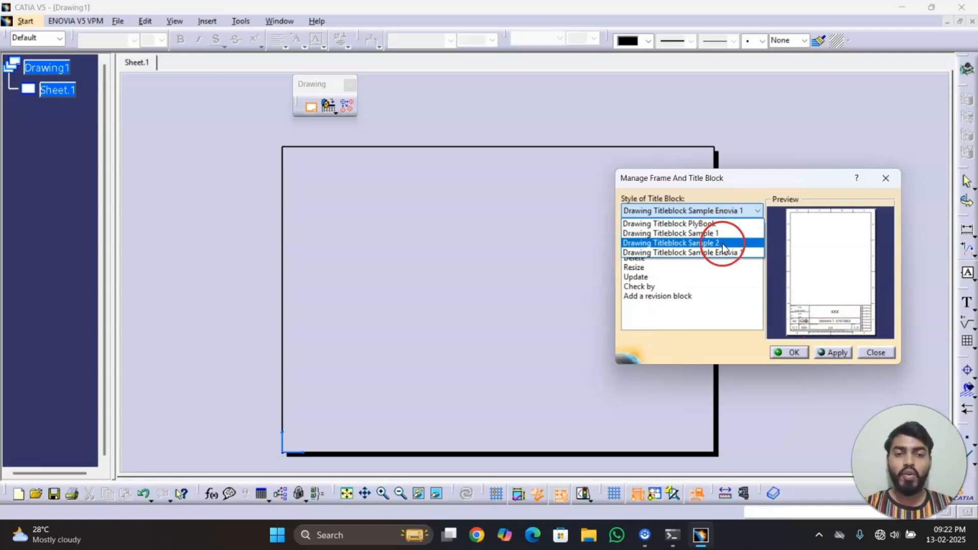
{"action": "left_click", "coordinate": [712, 233]}
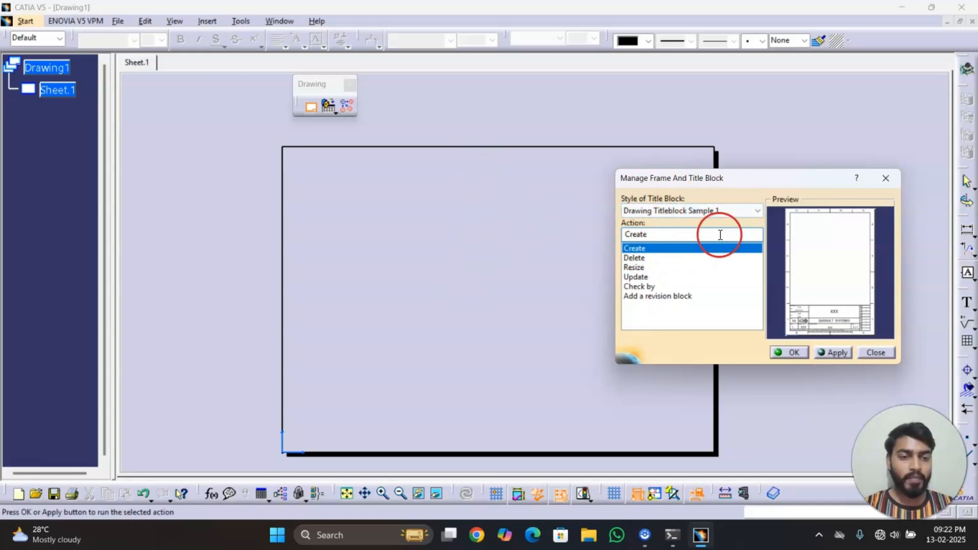
{"action": "left_click", "coordinate": [826, 353]}
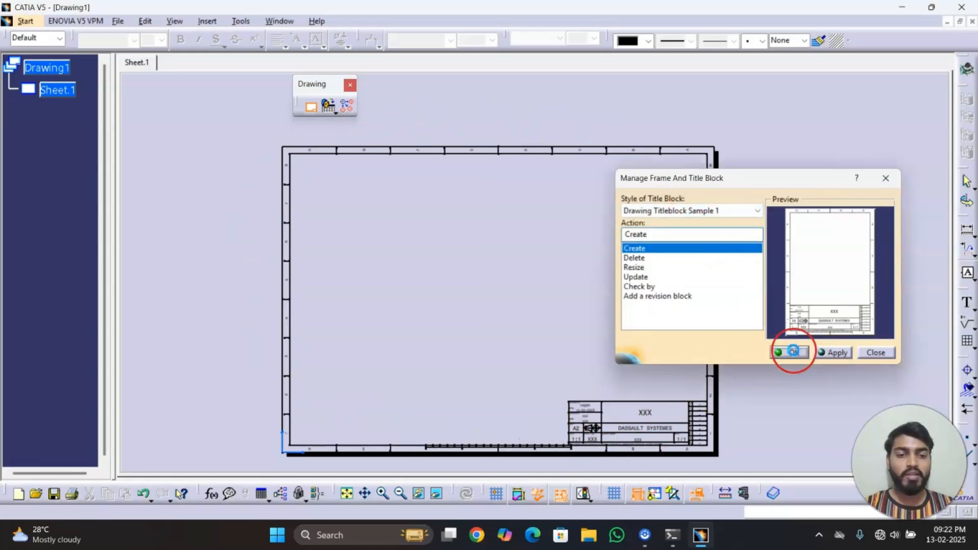
{"action": "left_click", "coordinate": [789, 352]}
{"action": "mouse_move", "coordinate": [666, 389]}
{"action": "middle_mouse_down"}
{"action": "mouse_move", "coordinate": [662, 300]}
{"action": "mouse_move", "coordinate": [684, 255]}
{"action": "mouse_move", "coordinate": [634, 333]}
{"action": "mouse_move", "coordinate": [614, 284]}
{"action": "mouse_move", "coordinate": [613, 335]}
{"action": "middle_mouse_up"}
{"action": "middle_click_drag", "start_coordinate": [496, 305], "coordinate": [565, 354]}
{"action": "middle_click_drag", "start_coordinate": [565, 355], "coordinate": [570, 329], "text": "ctrl"}
{"action": "middle_click_drag", "start_coordinate": [600, 277], "coordinate": [620, 382]}
{"action": "middle_click_drag", "start_coordinate": [568, 314], "coordinate": [596, 332]}
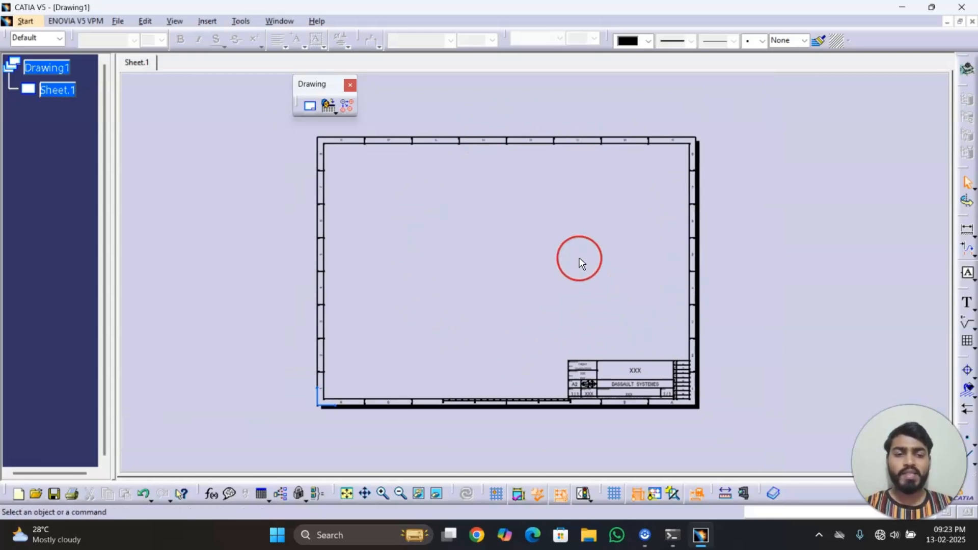
Step: Delete the frame and title block, and create them again in the Drawing Titleblock Sample 1 style
{"action": "left_click", "coordinate": [312, 107]}
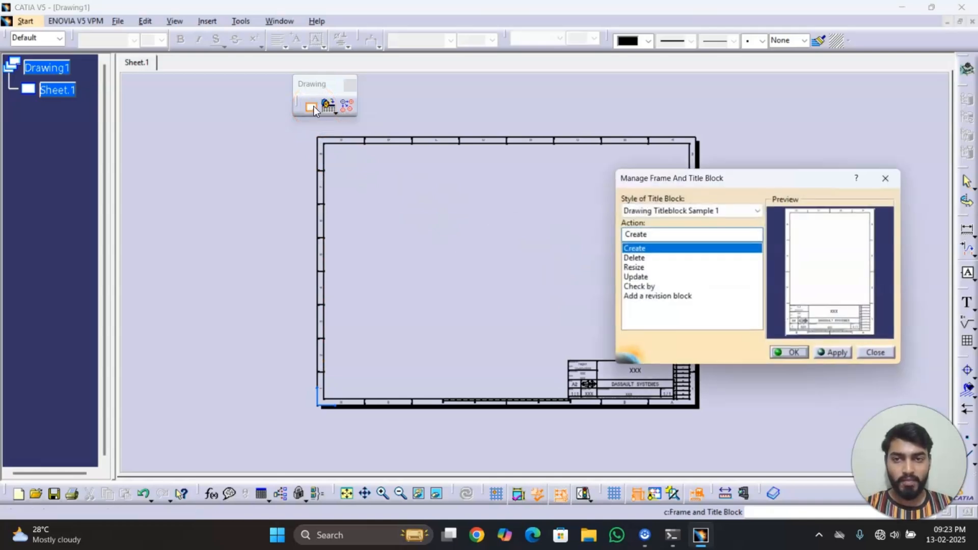
{"action": "left_click", "coordinate": [653, 258]}
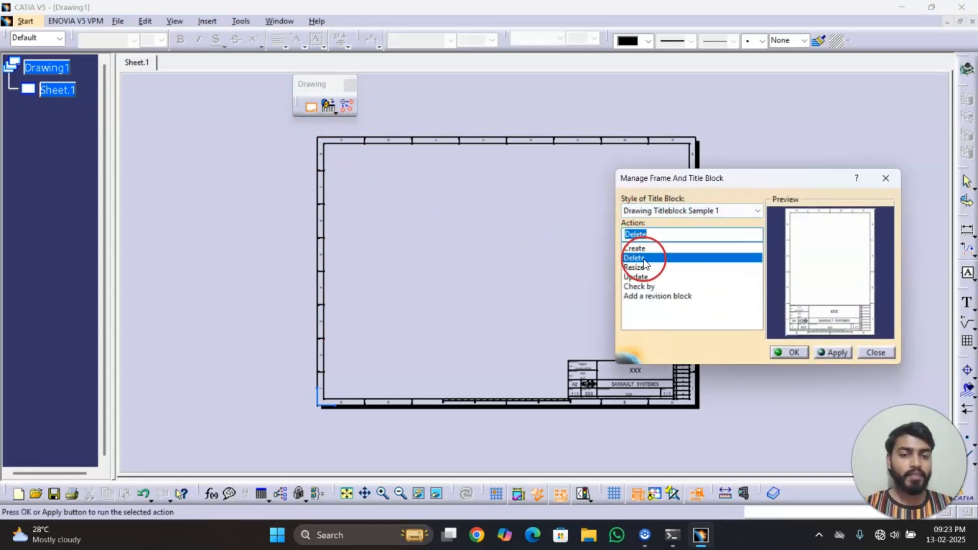
{"action": "left_click", "coordinate": [836, 353]}
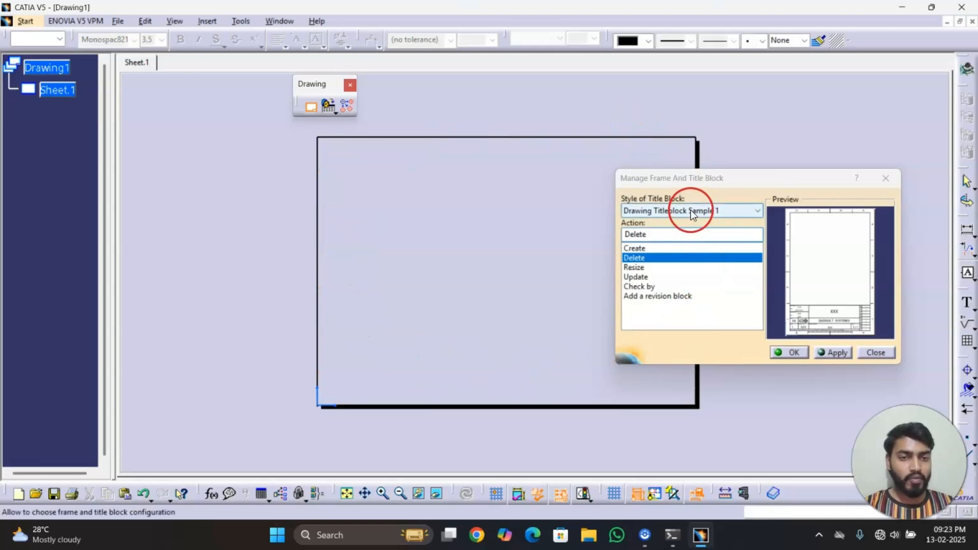
{"action": "left_click", "coordinate": [650, 249]}
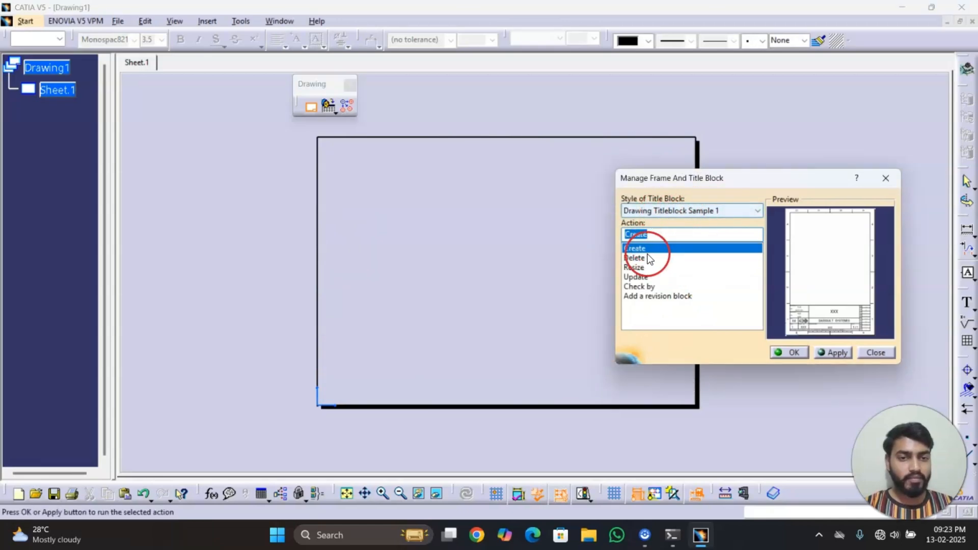
{"action": "left_click", "coordinate": [828, 351]}
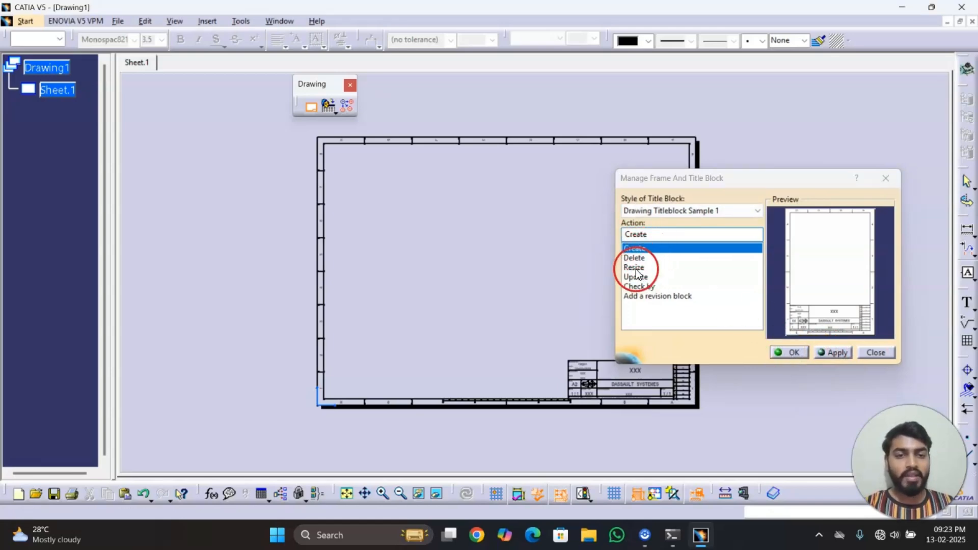
{"action": "left_click", "coordinate": [790, 353]}
Step: Check the title block fields up close and return from the sheet background to Working Views
{"action": "middle_click_drag", "start_coordinate": [666, 328], "coordinate": [667, 314]}
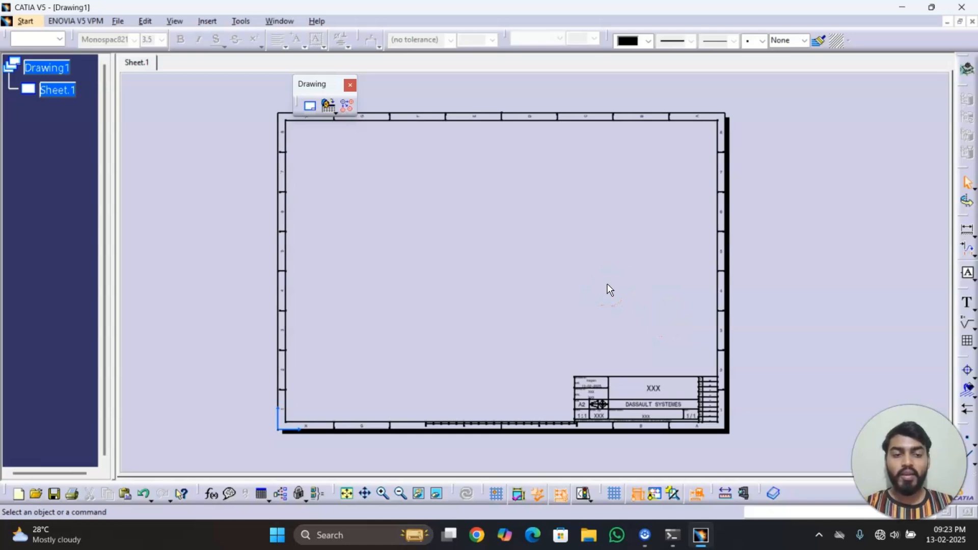
{"action": "mouse_move", "coordinate": [621, 316]}
{"action": "middle_mouse_down"}
{"action": "mouse_move", "coordinate": [631, 356]}
{"action": "mouse_move", "coordinate": [640, 256]}
{"action": "mouse_move", "coordinate": [640, 414]}
{"action": "mouse_move", "coordinate": [638, 314]}
{"action": "mouse_move", "coordinate": [541, 411]}
{"action": "middle_mouse_up"}
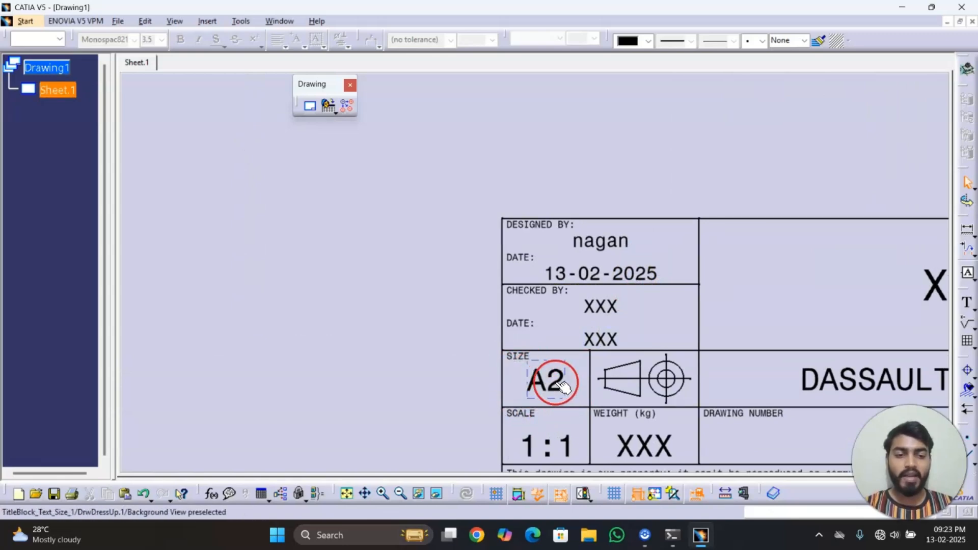
{"action": "mouse_move", "coordinate": [568, 376]}
{"action": "middle_mouse_down"}
{"action": "mouse_move", "coordinate": [618, 360]}
{"action": "mouse_move", "coordinate": [604, 319]}
{"action": "mouse_move", "coordinate": [614, 267]}
{"action": "middle_mouse_up"}
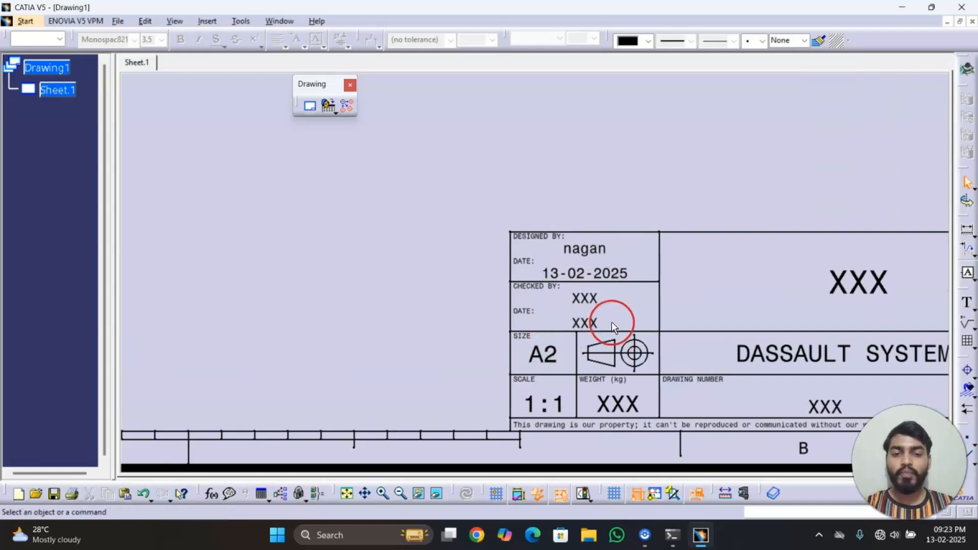
{"action": "mouse_move", "coordinate": [611, 322]}
{"action": "middle_mouse_down"}
{"action": "mouse_move", "coordinate": [555, 286]}
{"action": "mouse_move", "coordinate": [560, 332]}
{"action": "mouse_move", "coordinate": [542, 218]}
{"action": "mouse_move", "coordinate": [542, 298]}
{"action": "middle_mouse_up"}
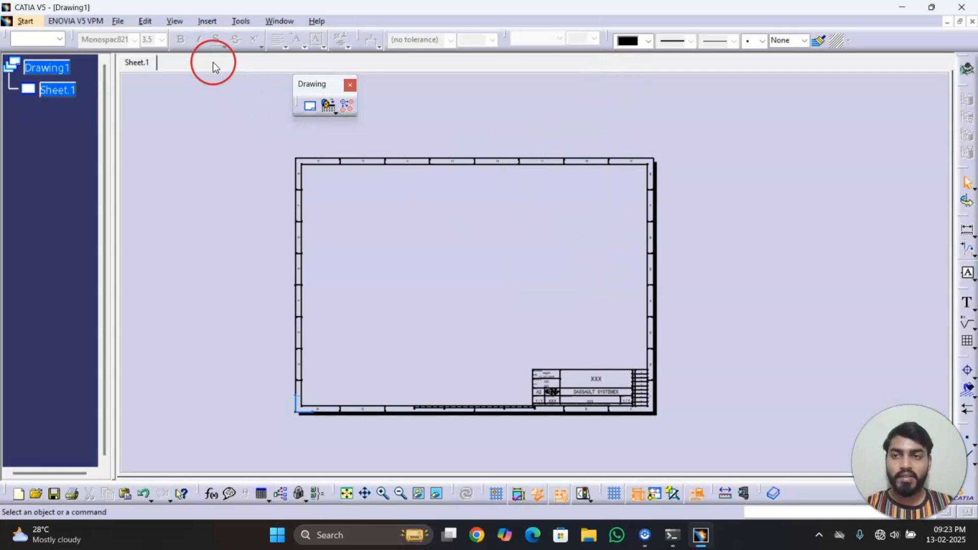
{"action": "left_click", "coordinate": [148, 20]}
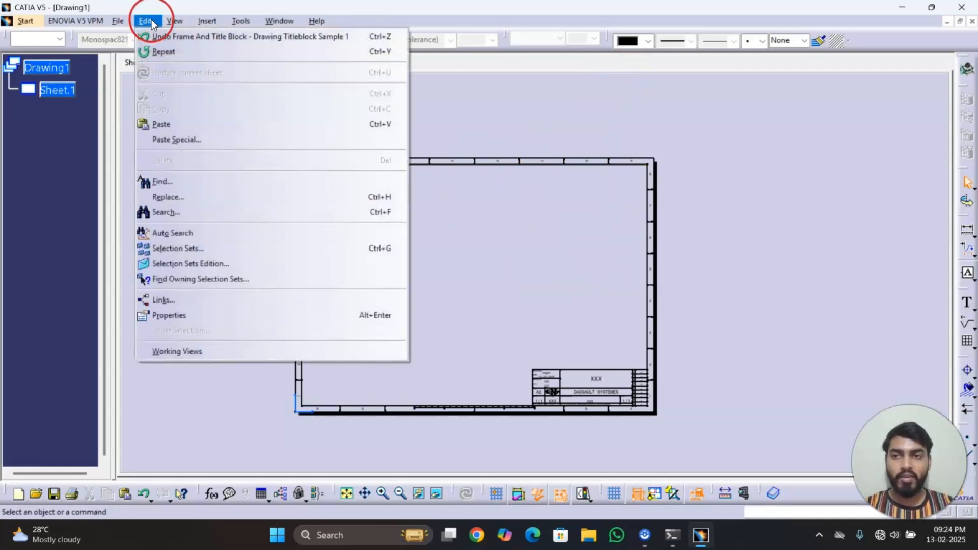
{"action": "left_click", "coordinate": [203, 350]}
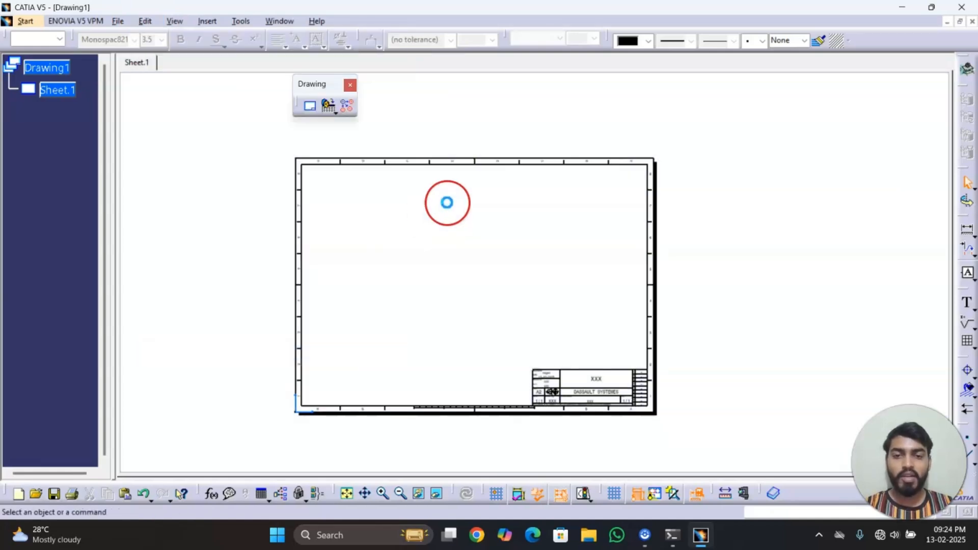
{"action": "left_click", "coordinate": [522, 273]}
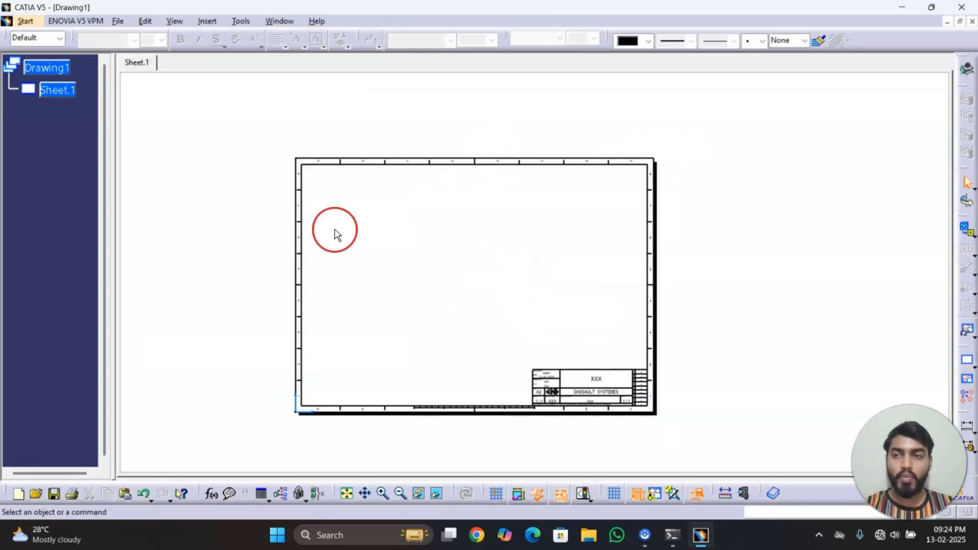
Step: Change the format of Sheet.1 to A4 ISO in the sheet properties
{"action": "left_click", "coordinate": [70, 94]}
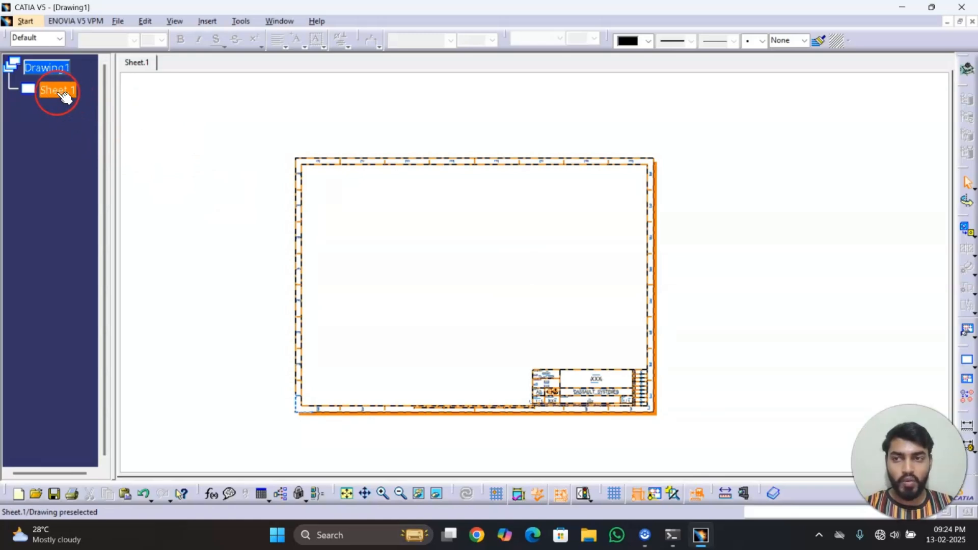
{"action": "right_click", "coordinate": [58, 95]}
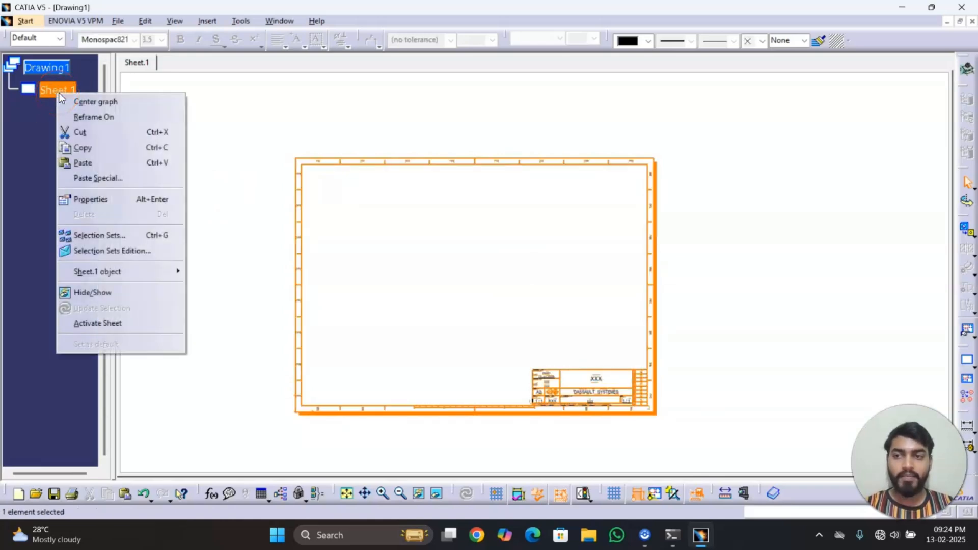
{"action": "left_click", "coordinate": [119, 200]}
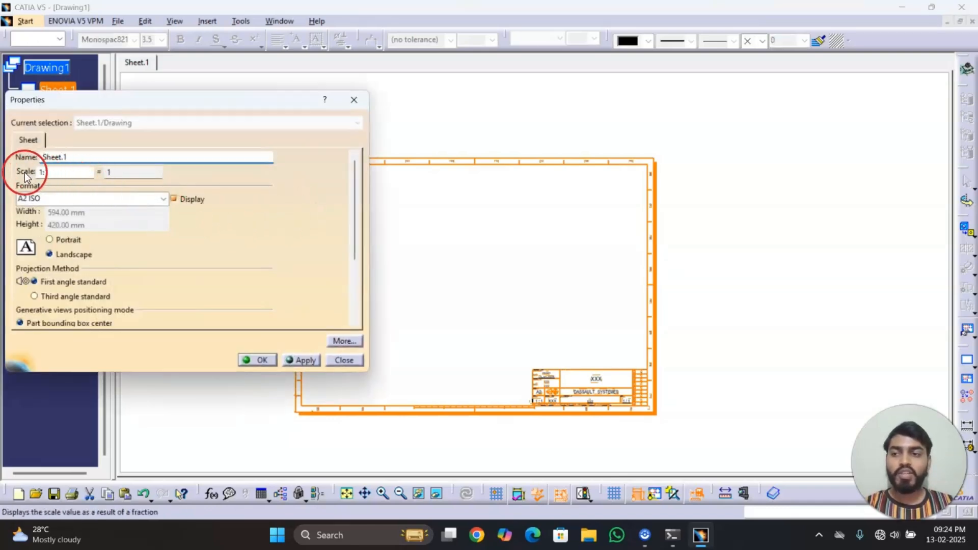
{"action": "left_click", "coordinate": [163, 199]}
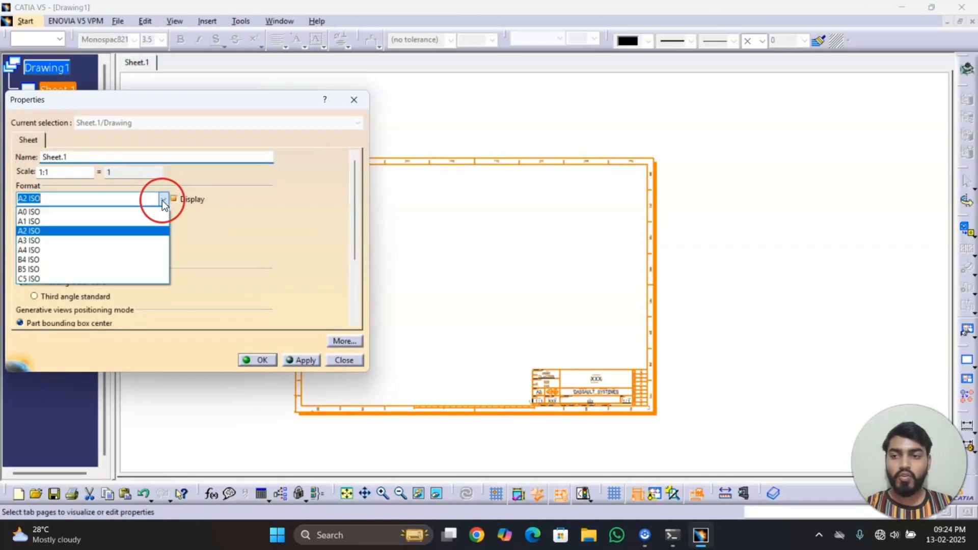
{"action": "left_click", "coordinate": [50, 251]}
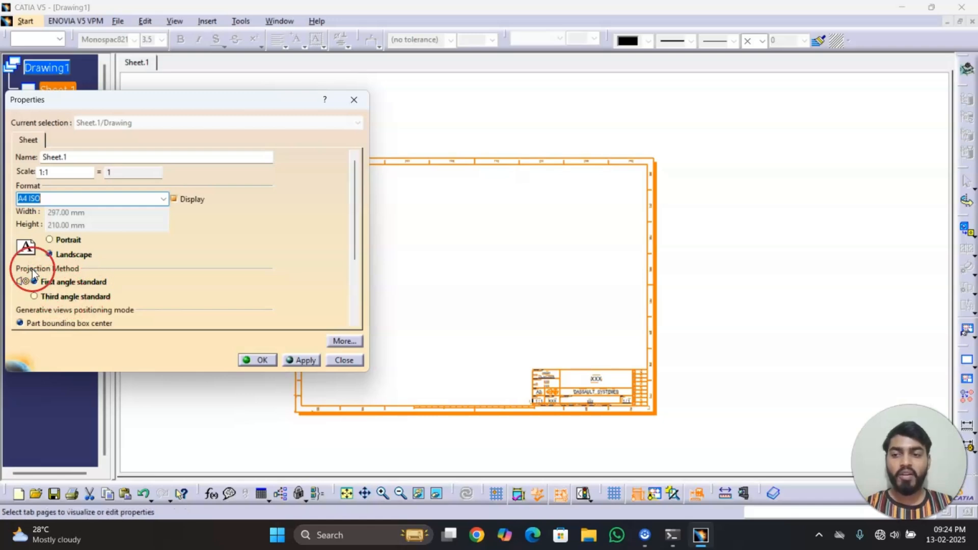
{"action": "left_click", "coordinate": [270, 360]}
Step: Check the title block's projection symbol and set the projection method of Sheet.1 to third angle standard
{"action": "middle_click_drag", "start_coordinate": [673, 407], "coordinate": [680, 237]}
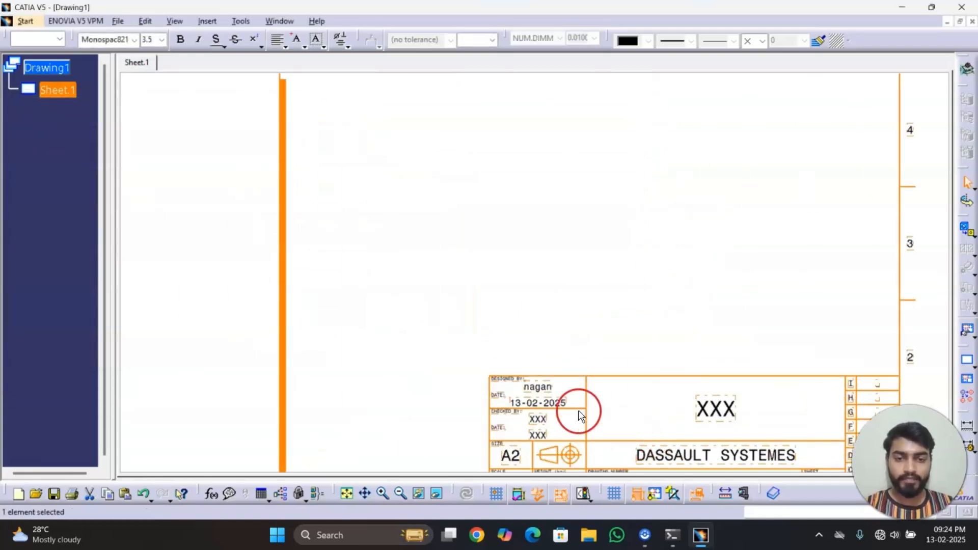
{"action": "middle_click_drag", "start_coordinate": [570, 357], "coordinate": [566, 252]}
{"action": "left_click", "coordinate": [551, 201]}
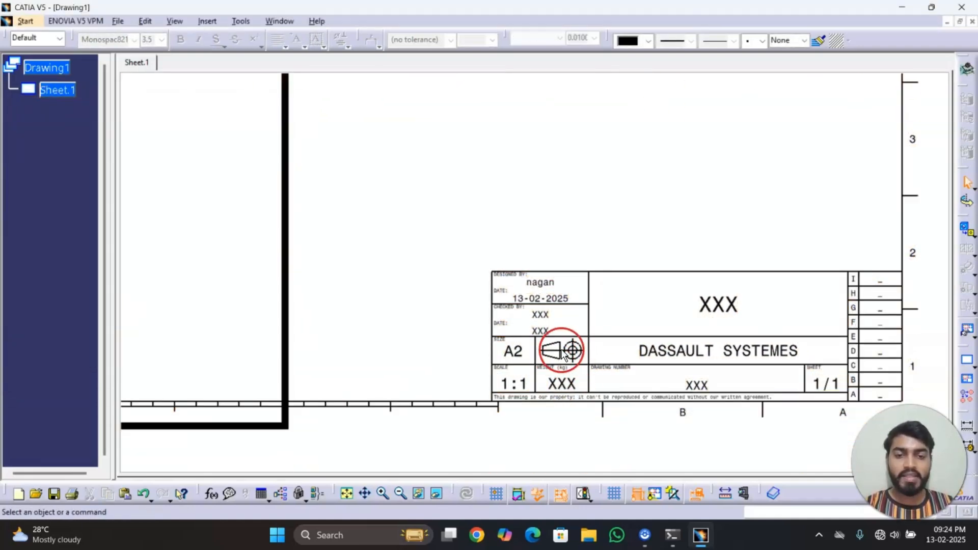
{"action": "middle_click_drag", "start_coordinate": [560, 352], "coordinate": [549, 417]}
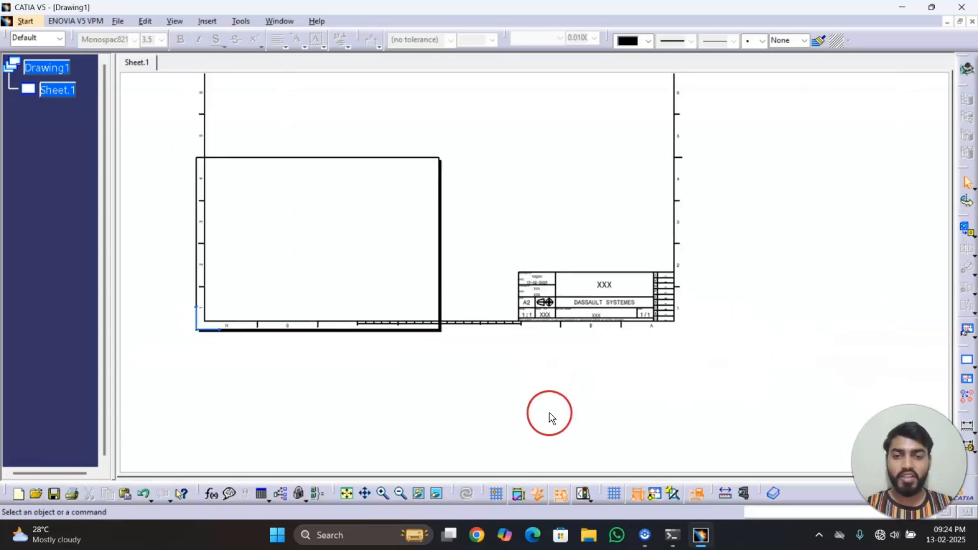
{"action": "right_click", "coordinate": [50, 91]}
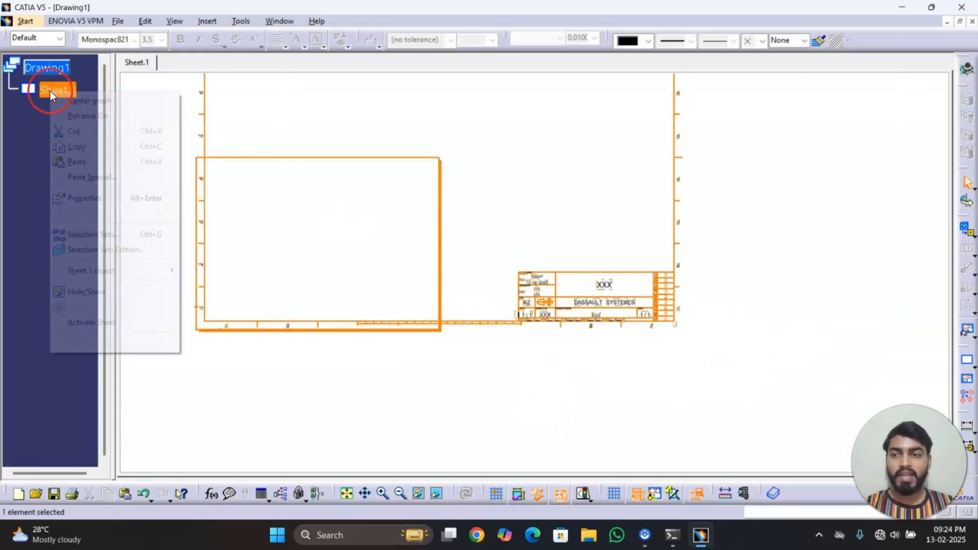
{"action": "left_click", "coordinate": [96, 194]}
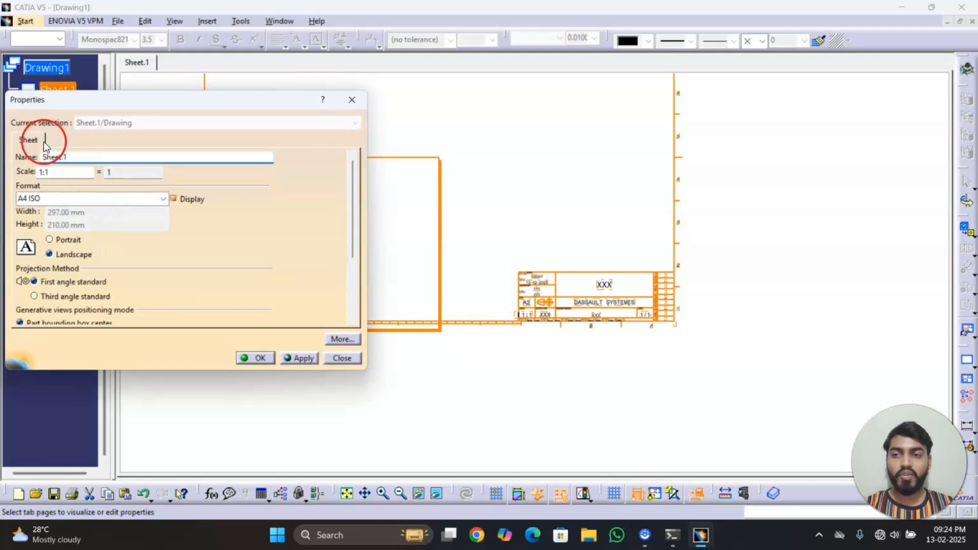
{"action": "left_click", "coordinate": [46, 298]}
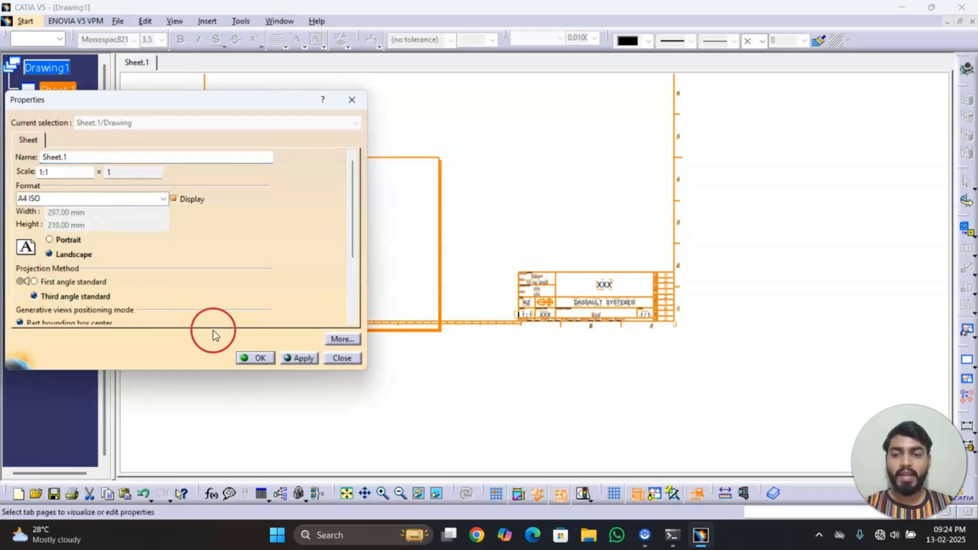
{"action": "left_click", "coordinate": [259, 356]}
{"action": "left_click", "coordinate": [585, 398]}
Step: Examine how the frame and title block fit the A4 sheet and inspect the size and projection fields
{"action": "middle_click_drag", "start_coordinate": [588, 283], "coordinate": [597, 319]}
{"action": "middle_click_drag", "start_coordinate": [515, 214], "coordinate": [542, 268]}
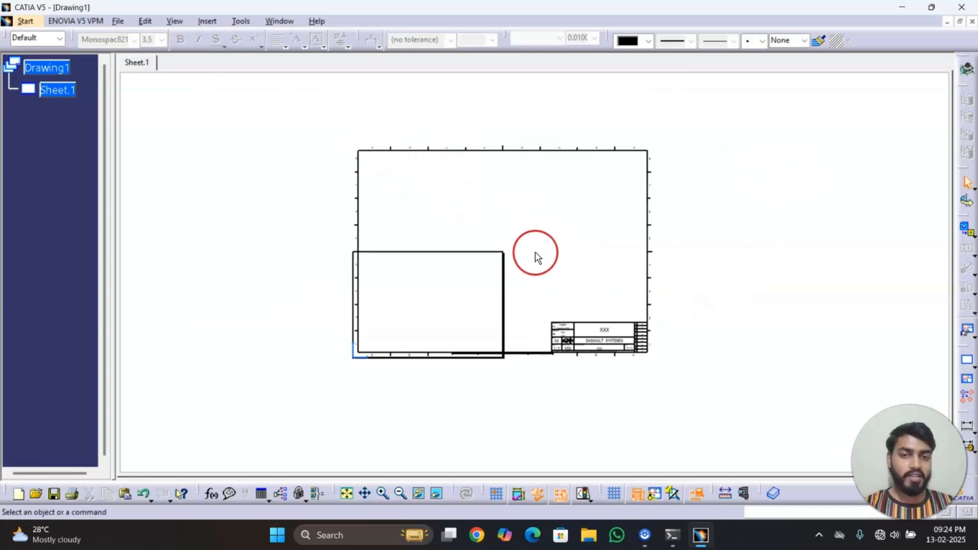
{"action": "middle_click_drag", "start_coordinate": [635, 360], "coordinate": [643, 304]}
{"action": "middle_click_drag", "start_coordinate": [649, 399], "coordinate": [626, 205]}
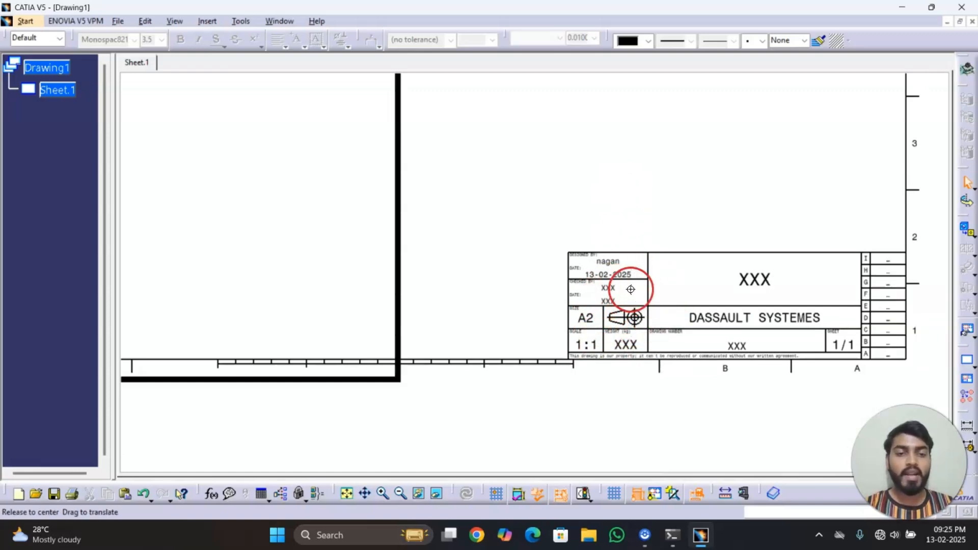
{"action": "middle_click_drag", "start_coordinate": [630, 290], "coordinate": [633, 345], "text": "ctrl"}
{"action": "middle_click_drag", "start_coordinate": [541, 233], "coordinate": [566, 289]}
{"action": "middle_click_drag", "start_coordinate": [566, 289], "coordinate": [566, 330], "text": "ctrl"}
{"action": "middle_click_drag", "start_coordinate": [530, 220], "coordinate": [560, 265]}
{"action": "middle_click_drag", "start_coordinate": [559, 266], "coordinate": [561, 259], "text": "ctrl"}
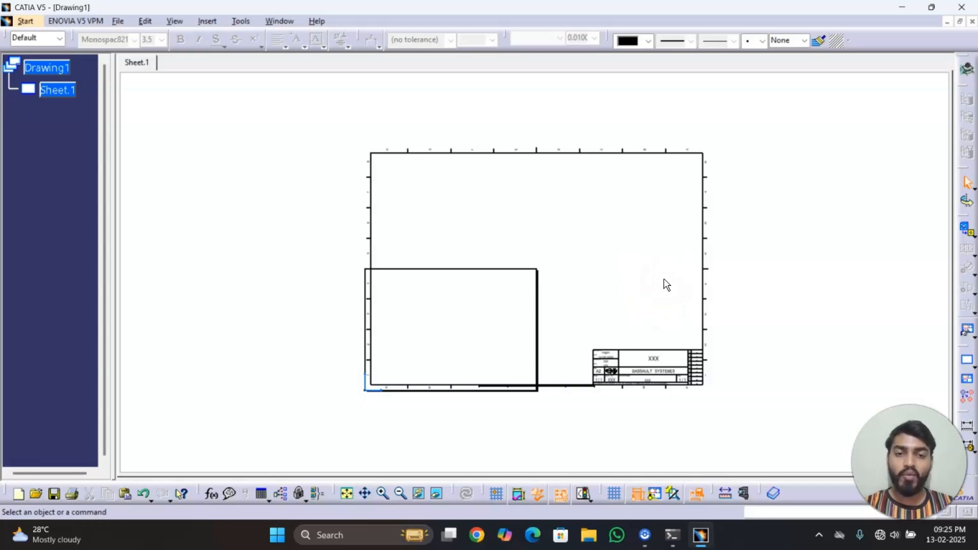
Step: Switch to the sheet background and resize the Drawing Titleblock Sample 1 frame and title block to fit the sheet
{"action": "left_click", "coordinate": [145, 21]}
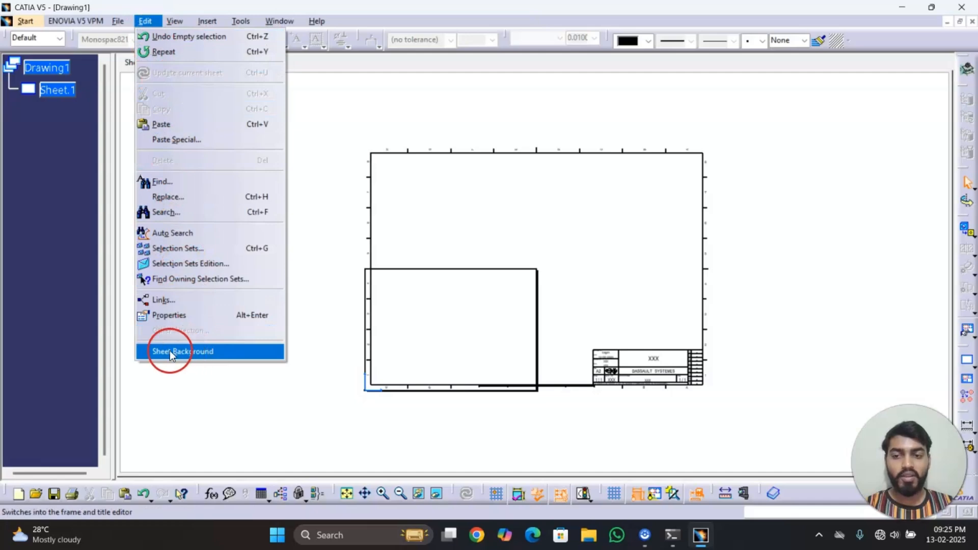
{"action": "left_click", "coordinate": [218, 352]}
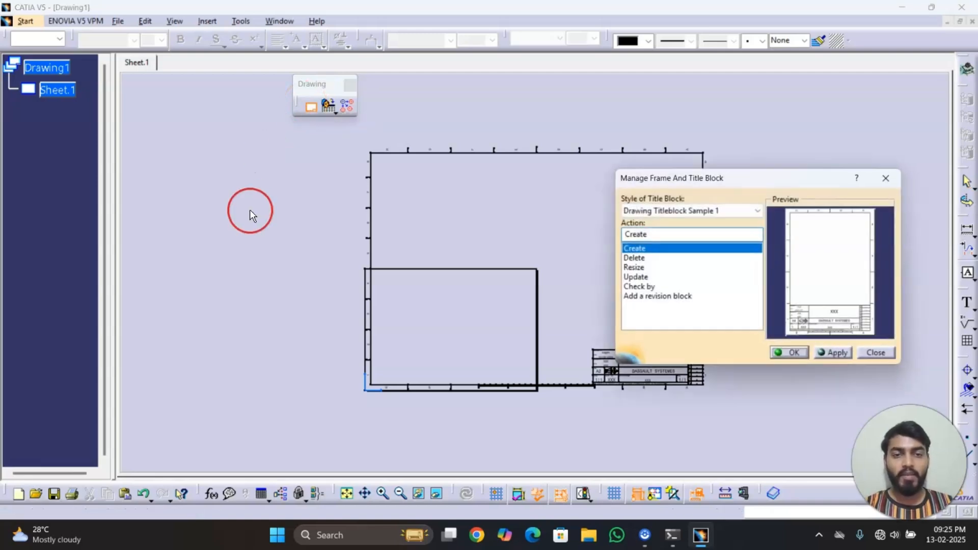
{"action": "left_click", "coordinate": [644, 270]}
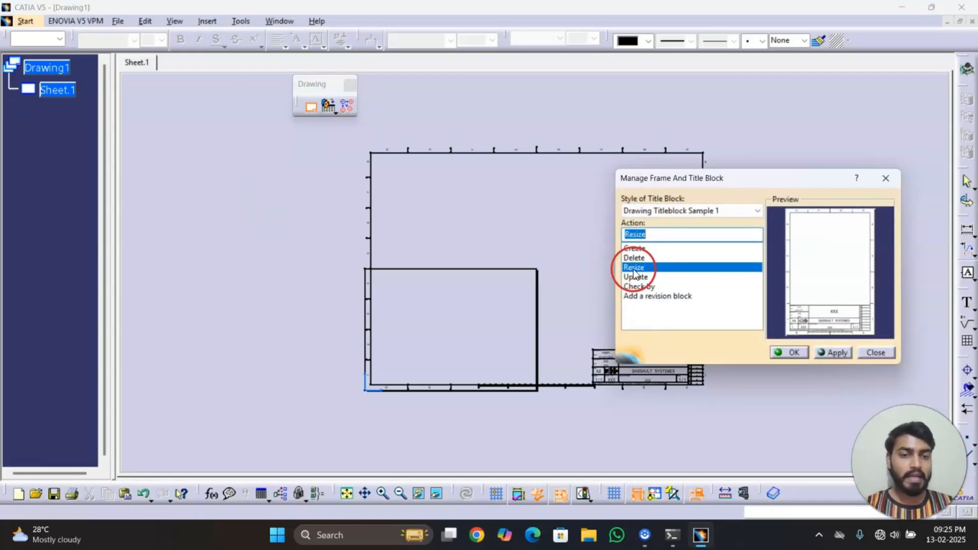
{"action": "left_click_drag", "start_coordinate": [731, 189], "coordinate": [747, 137]}
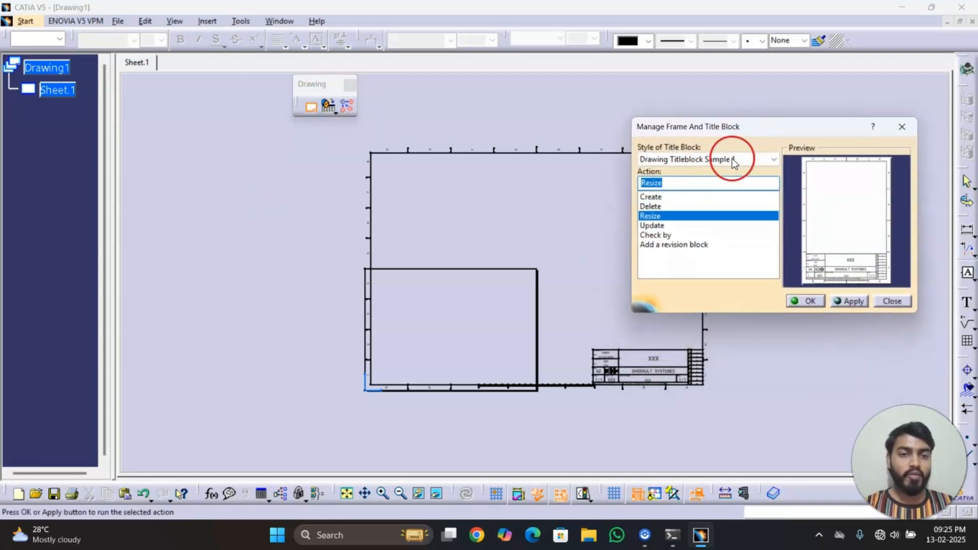
{"action": "left_click", "coordinate": [850, 301]}
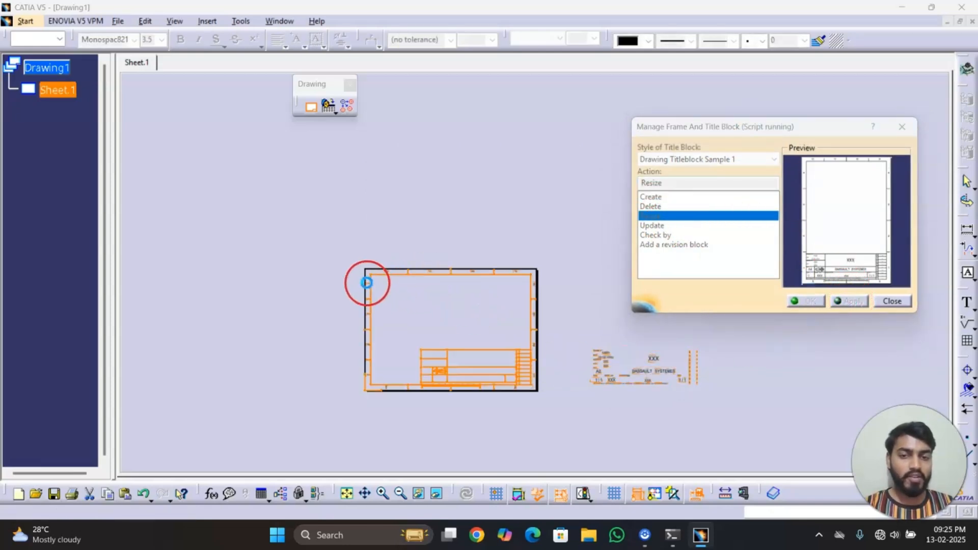
Step: Check the resized title block up close and apply the Update action to it
{"action": "mouse_move", "coordinate": [523, 429]}
{"action": "middle_mouse_down"}
{"action": "mouse_move", "coordinate": [529, 362]}
{"action": "mouse_move", "coordinate": [579, 259]}
{"action": "middle_mouse_up"}
{"action": "middle_click_drag", "start_coordinate": [459, 316], "coordinate": [562, 285]}
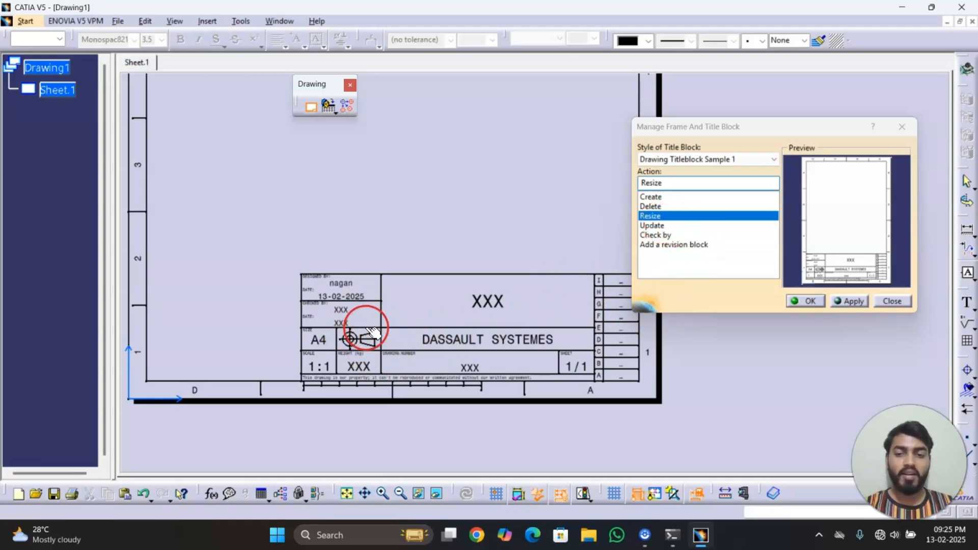
{"action": "left_click", "coordinate": [674, 227]}
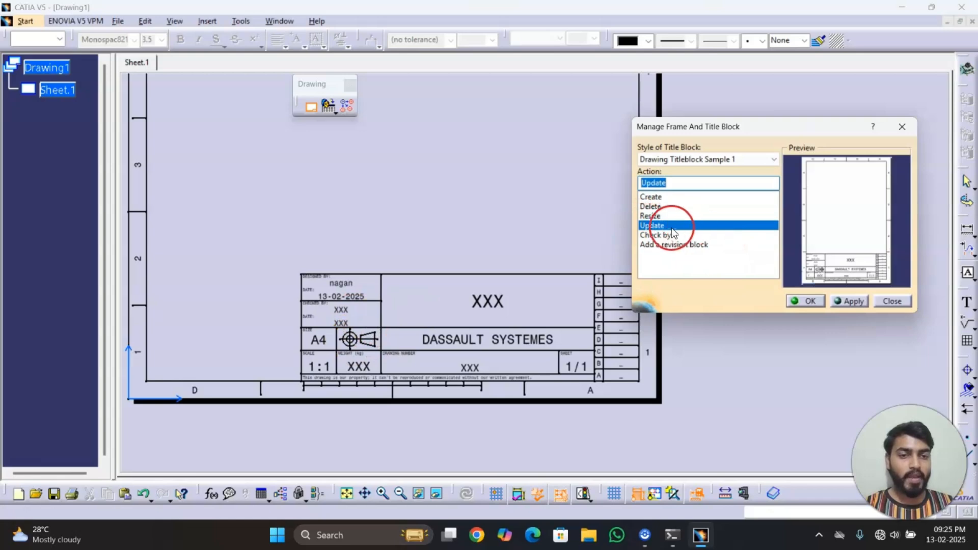
{"action": "left_click", "coordinate": [854, 301]}
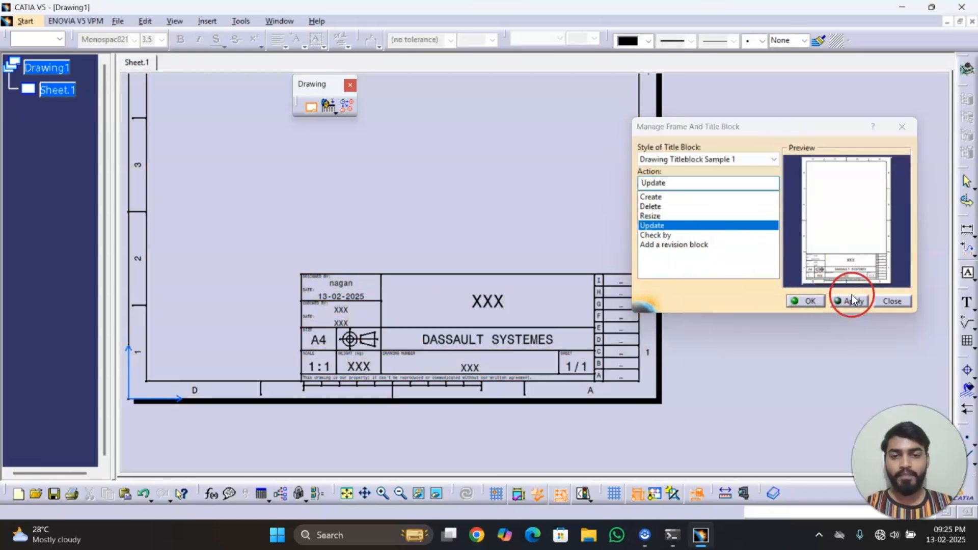
Step: Run the Check by action on the title block and dismiss the controller's name prompt without entering a name
{"action": "left_click", "coordinate": [663, 235]}
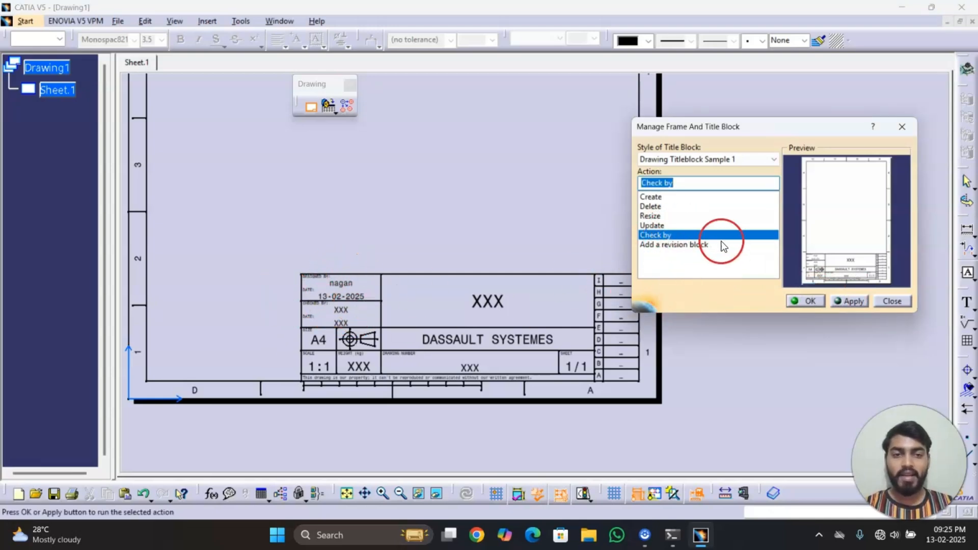
{"action": "left_click", "coordinate": [803, 301]}
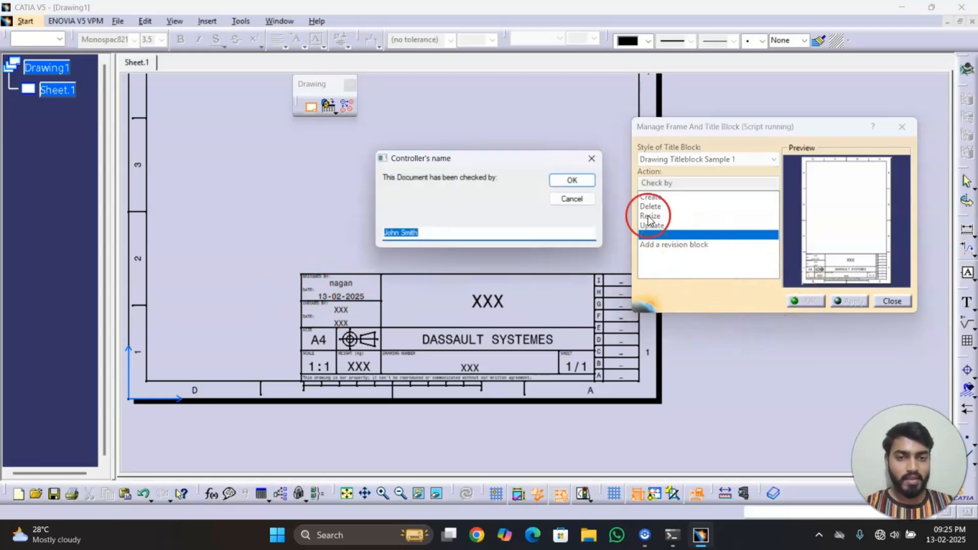
{"action": "left_click", "coordinate": [592, 158]}
Step: Examine the title block's designer, checker, date, size, projection, scale, weight and drawing number fields
{"action": "middle_click_drag", "start_coordinate": [557, 331], "coordinate": [600, 253]}
{"action": "mouse_move", "coordinate": [513, 245]}
{"action": "middle_mouse_down"}
{"action": "mouse_move", "coordinate": [609, 268]}
{"action": "mouse_move", "coordinate": [608, 256]}
{"action": "middle_mouse_up"}
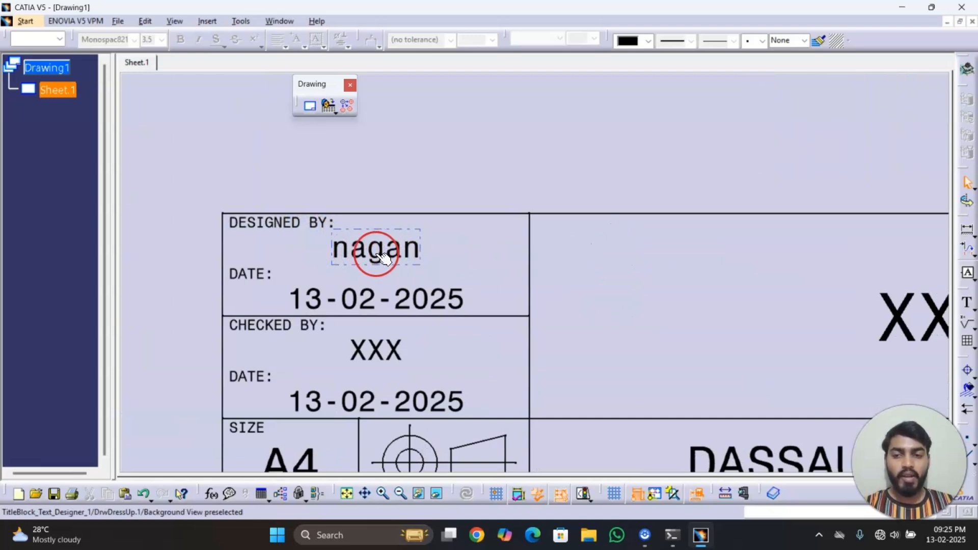
{"action": "middle_click_drag", "start_coordinate": [498, 359], "coordinate": [487, 321]}
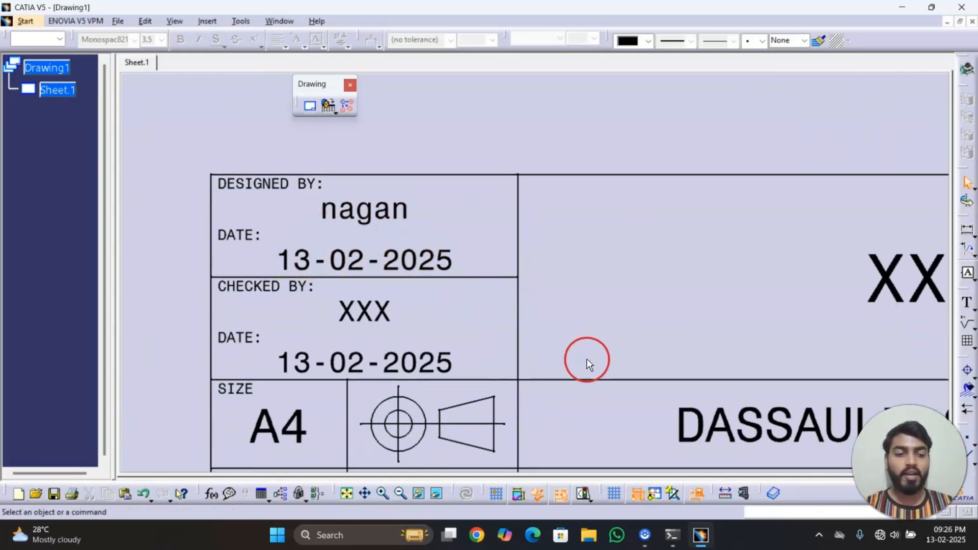
{"action": "middle_click_drag", "start_coordinate": [382, 316], "coordinate": [389, 224]}
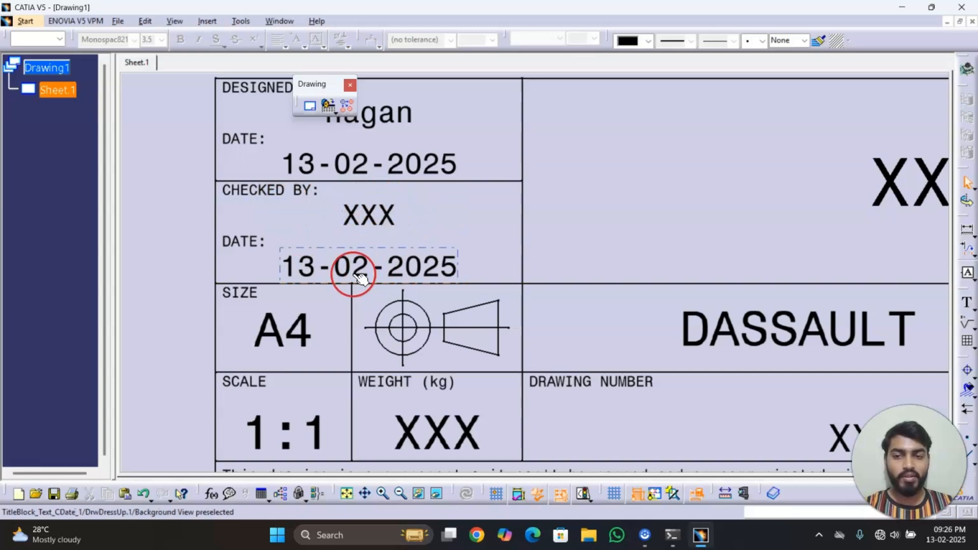
{"action": "middle_click_drag", "start_coordinate": [490, 354], "coordinate": [448, 304]}
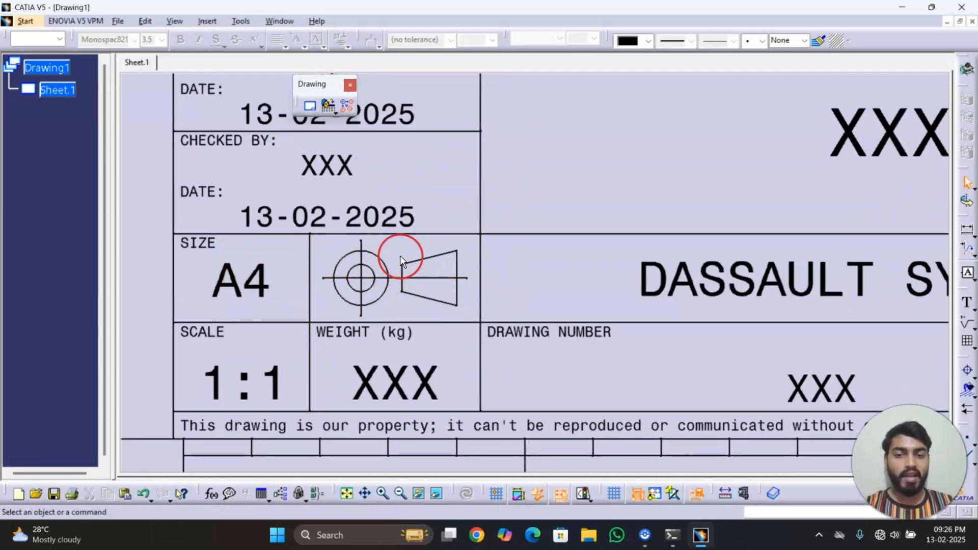
{"action": "middle_click_drag", "start_coordinate": [458, 345], "coordinate": [459, 360], "text": "ctrl"}
{"action": "middle_click_drag", "start_coordinate": [707, 347], "coordinate": [512, 351]}
{"action": "middle_click_drag", "start_coordinate": [513, 350], "coordinate": [506, 361], "text": "ctrl"}
{"action": "middle_click_drag", "start_coordinate": [751, 249], "coordinate": [753, 280]}
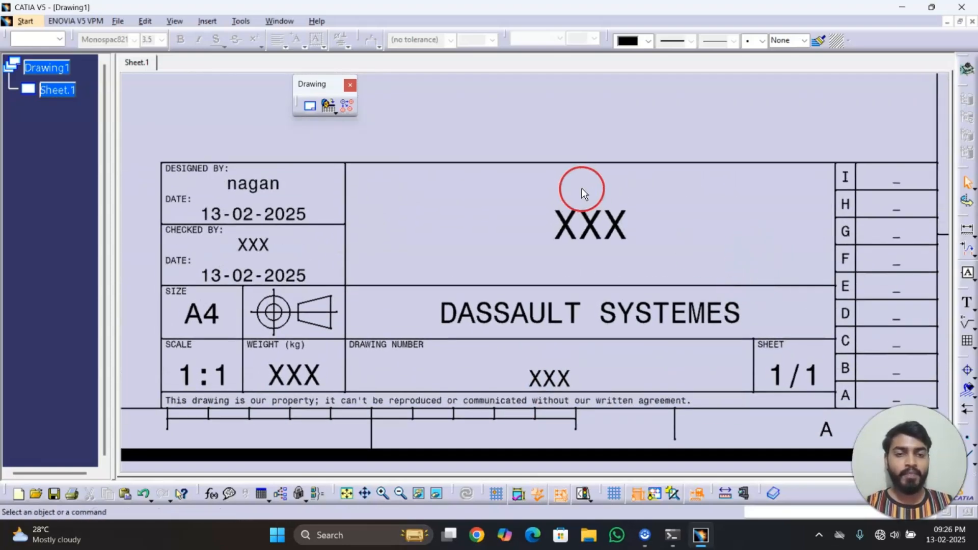
Step: Replace the placeholder title in the title block with BOTTOM PLATE
{"action": "double_click", "coordinate": [609, 227]}
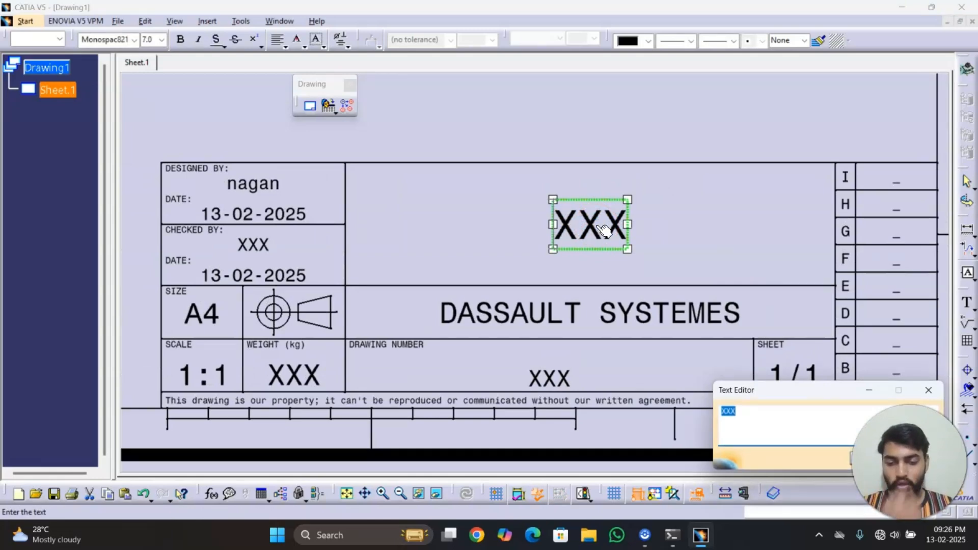
{"action": "left_click_drag", "start_coordinate": [758, 392], "coordinate": [655, 103]}
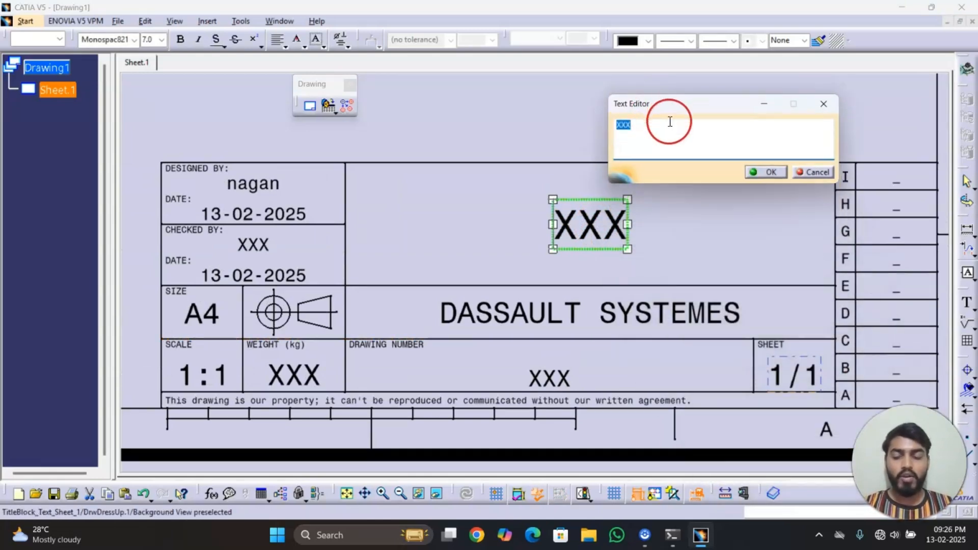
{"action": "type", "text": "BOTT"}
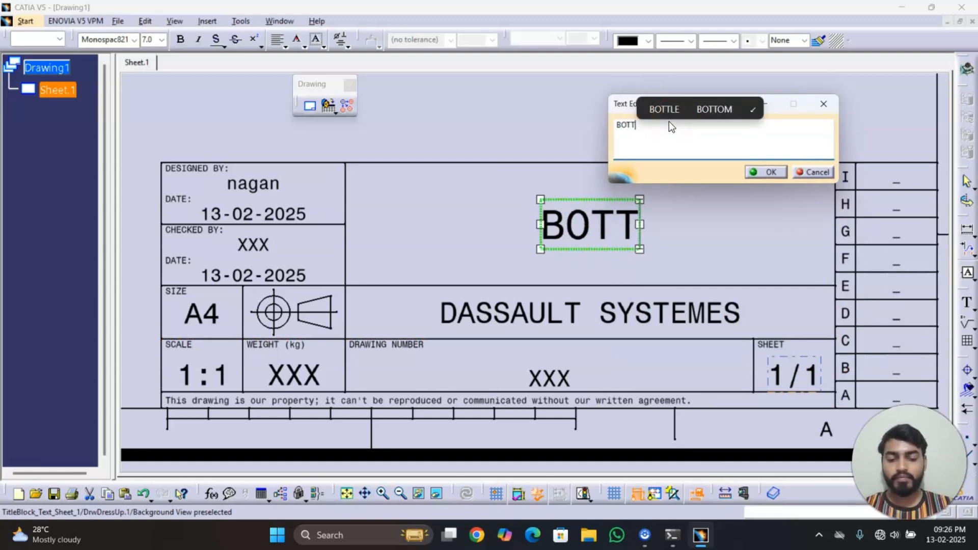
{"action": "type", "text": "OM PL"}
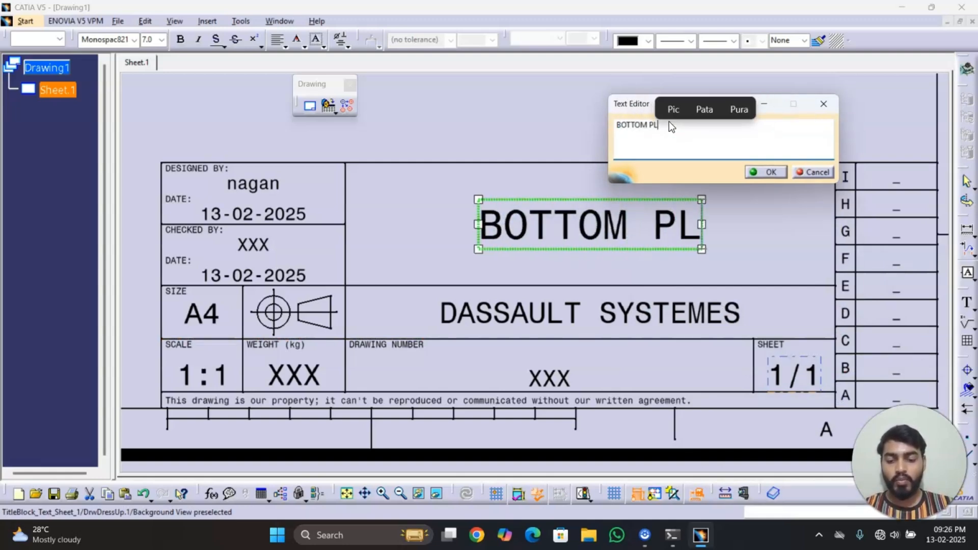
{"action": "type", "text": "ATE"}
{"action": "left_click", "coordinate": [614, 365]}
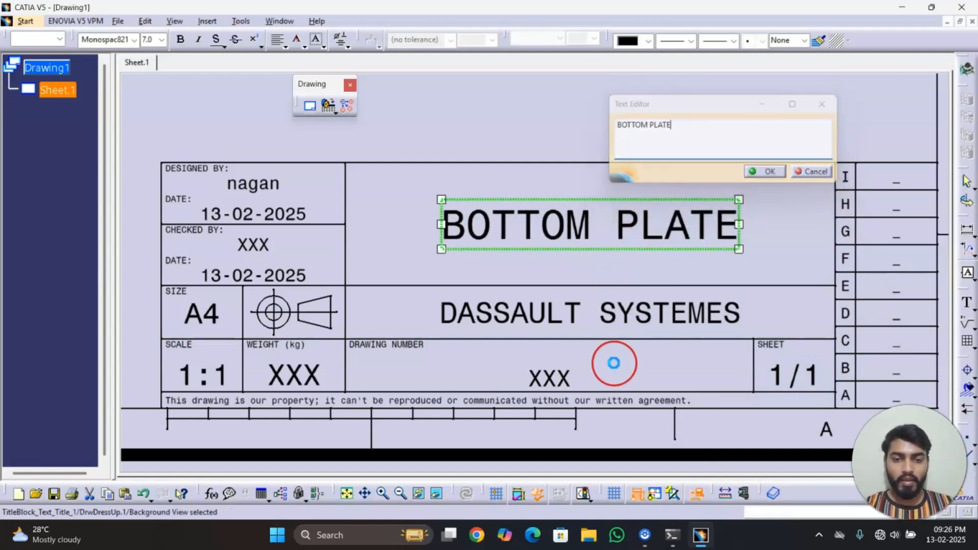
Step: Replace the placeholder drawing number in the title block with 4-6242
{"action": "double_click", "coordinate": [550, 378]}
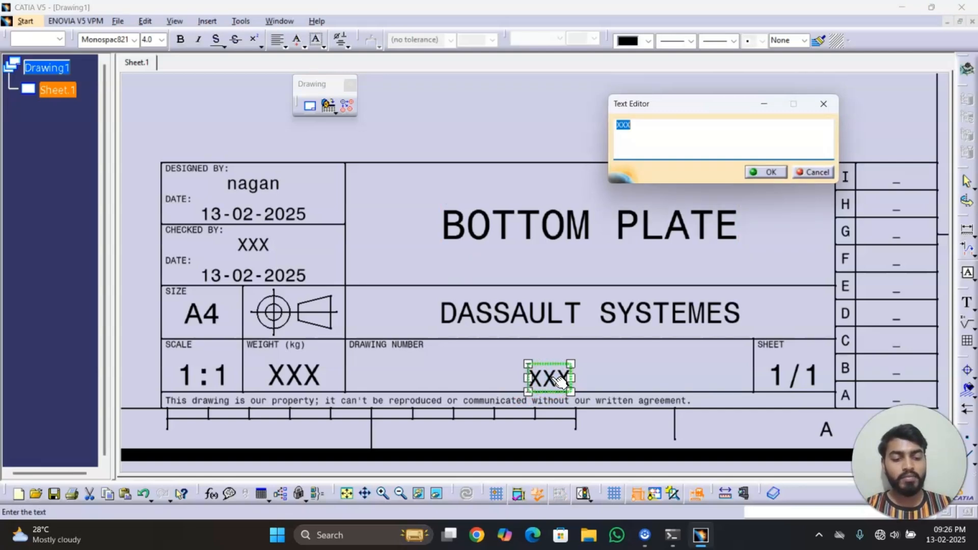
{"action": "type", "text": "4-"}
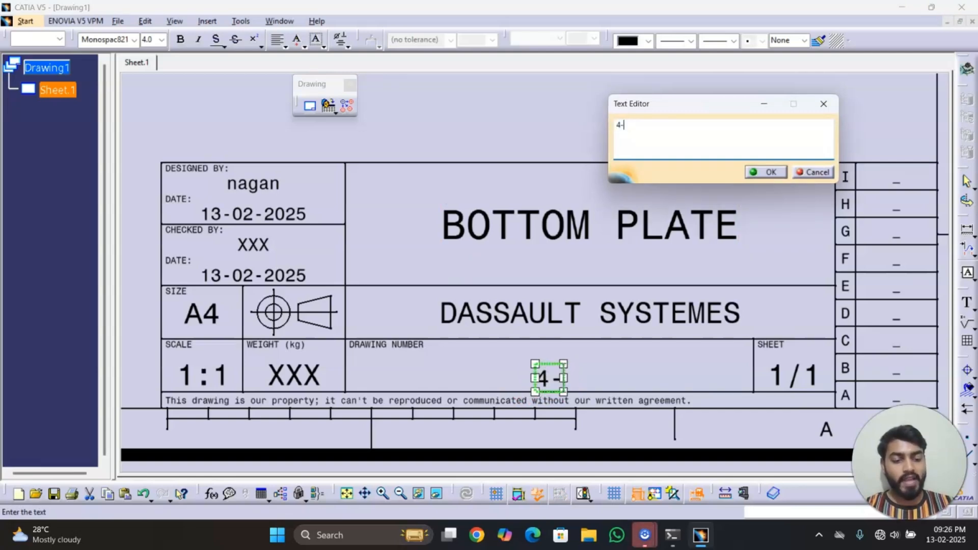
{"action": "type", "text": "6242"}
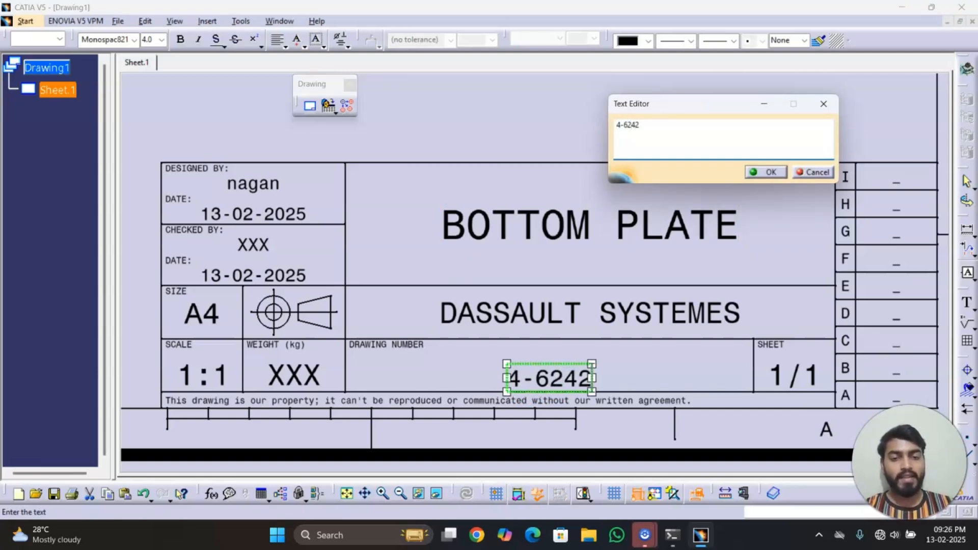
{"action": "left_click", "coordinate": [764, 172]}
{"action": "left_click", "coordinate": [613, 399]}
{"action": "middle_click_drag", "start_coordinate": [613, 399], "coordinate": [618, 445]}
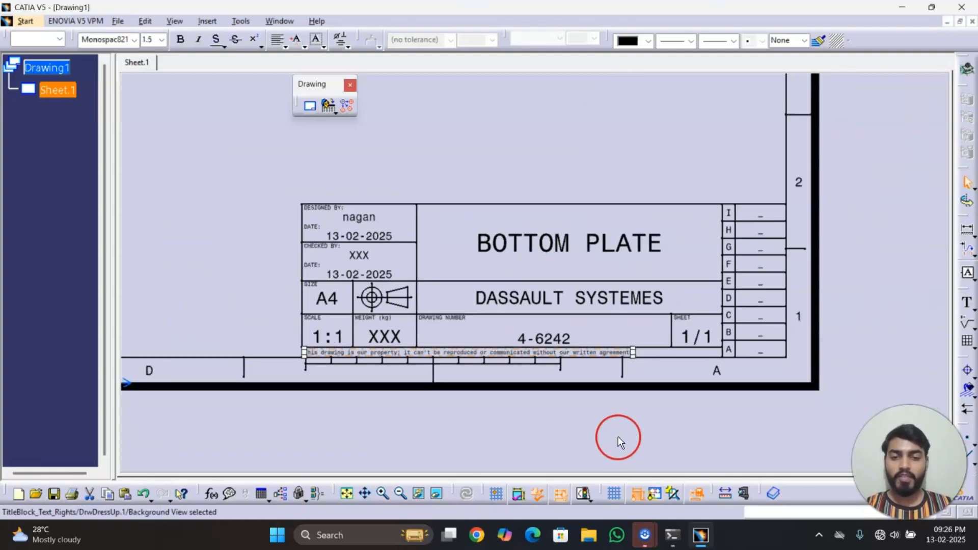
{"action": "left_click", "coordinate": [618, 444]}
{"action": "mouse_move", "coordinate": [553, 332]}
{"action": "middle_mouse_down"}
{"action": "mouse_move", "coordinate": [555, 389]}
{"action": "mouse_move", "coordinate": [570, 270]}
{"action": "middle_mouse_up"}
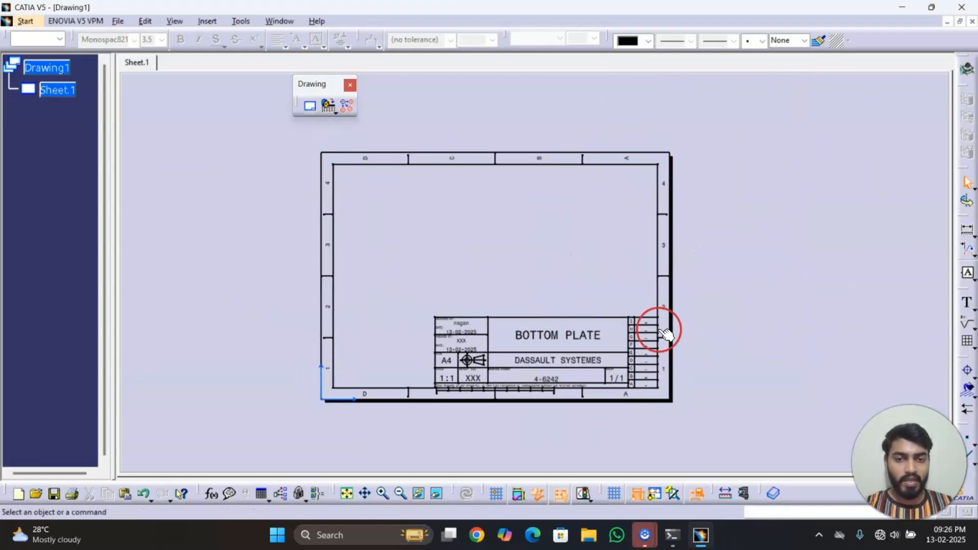
Step: Open and dismiss the frame and title block manager without applying an action, and switch the sheet from its background to the working views
{"action": "left_click", "coordinate": [311, 107]}
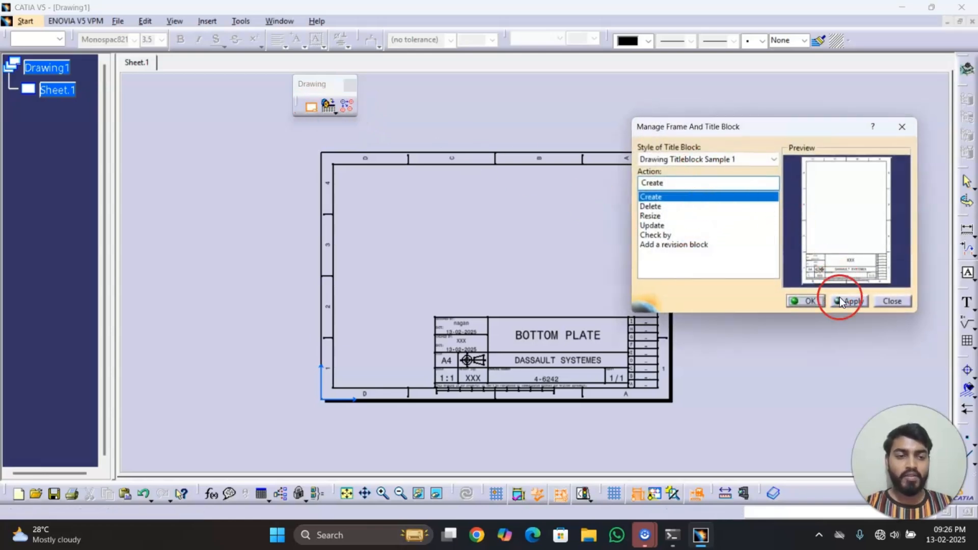
{"action": "left_click", "coordinate": [893, 302]}
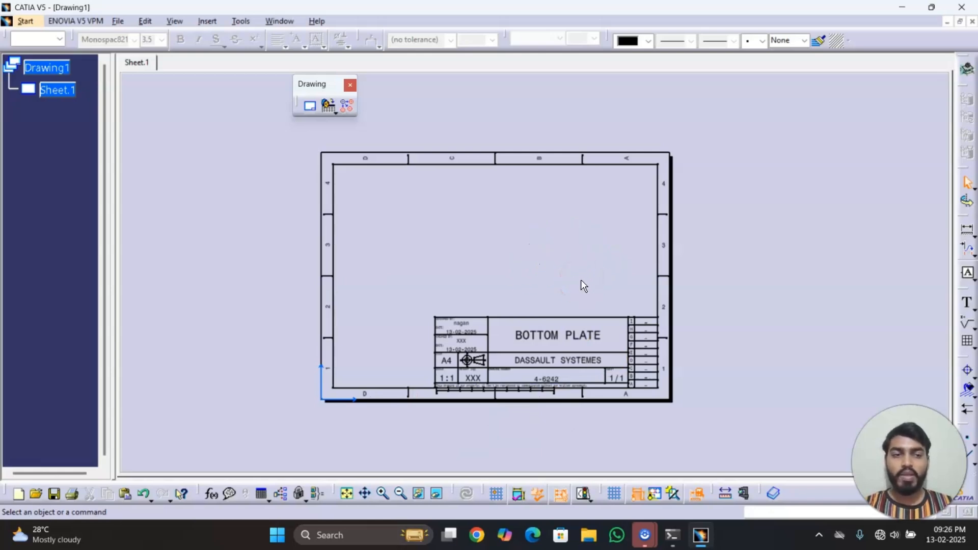
{"action": "left_click", "coordinate": [169, 75]}
{"action": "left_click", "coordinate": [146, 26]}
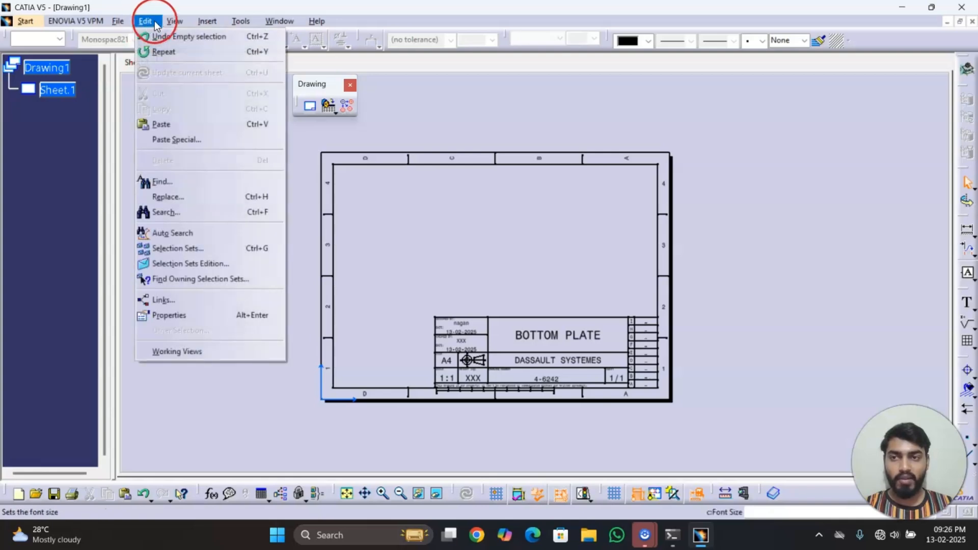
{"action": "left_click", "coordinate": [210, 349]}
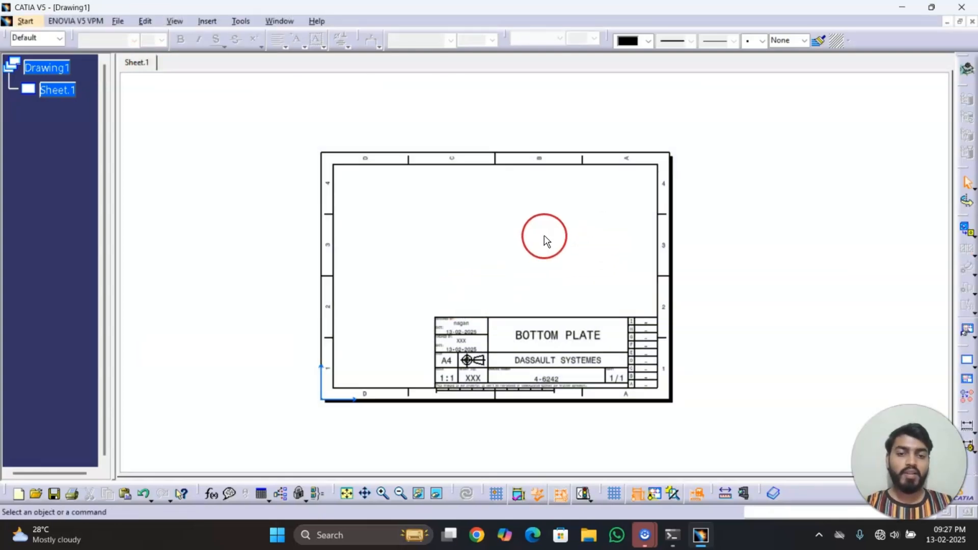
{"action": "middle_click_drag", "start_coordinate": [571, 305], "coordinate": [612, 270]}
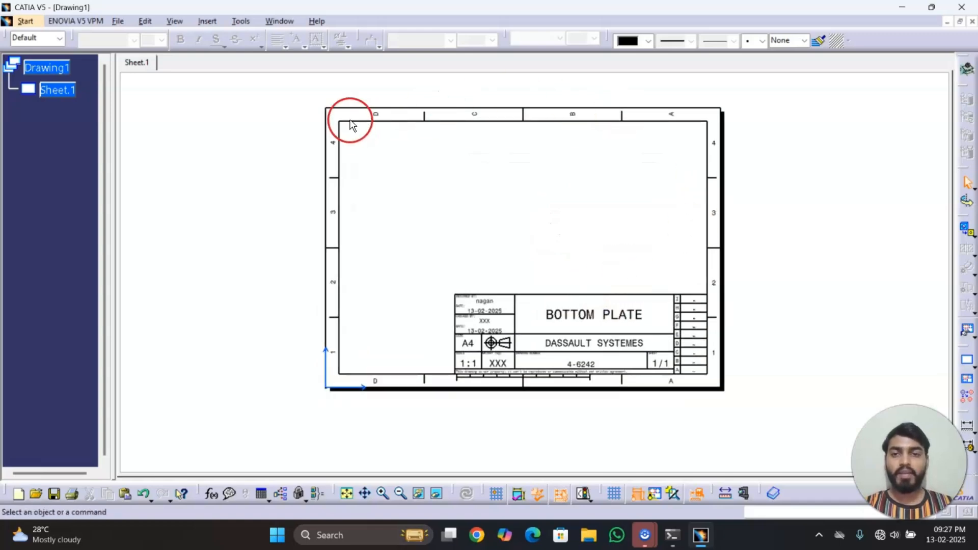
{"action": "middle_click_drag", "start_coordinate": [701, 265], "coordinate": [654, 277]}
{"action": "middle_click_drag", "start_coordinate": [654, 276], "coordinate": [636, 261], "text": "ctrl"}
{"action": "middle_click_drag", "start_coordinate": [558, 247], "coordinate": [577, 259]}
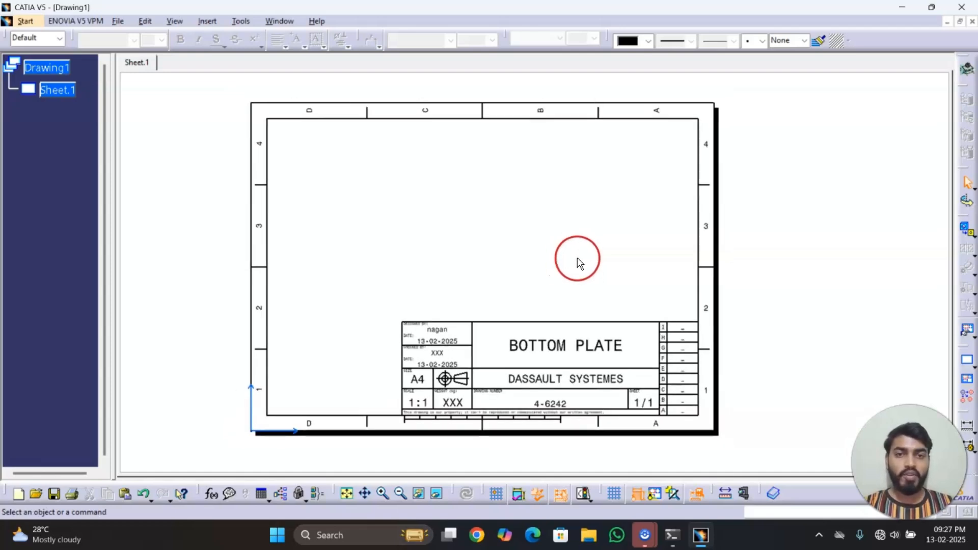